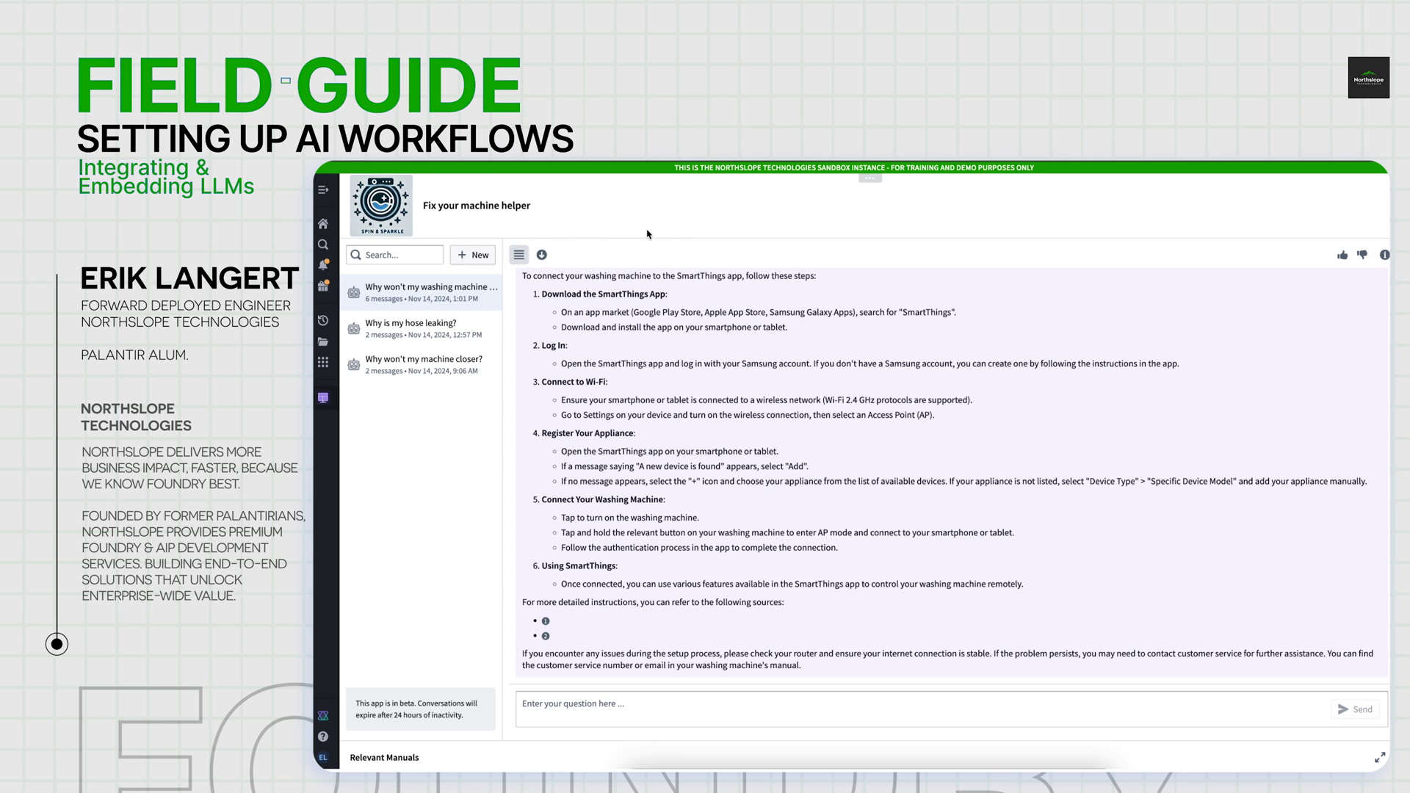
# Open a blank new conversation from the Spin & Sparkle chatbot's conversation list.
pyautogui.click(476, 255)
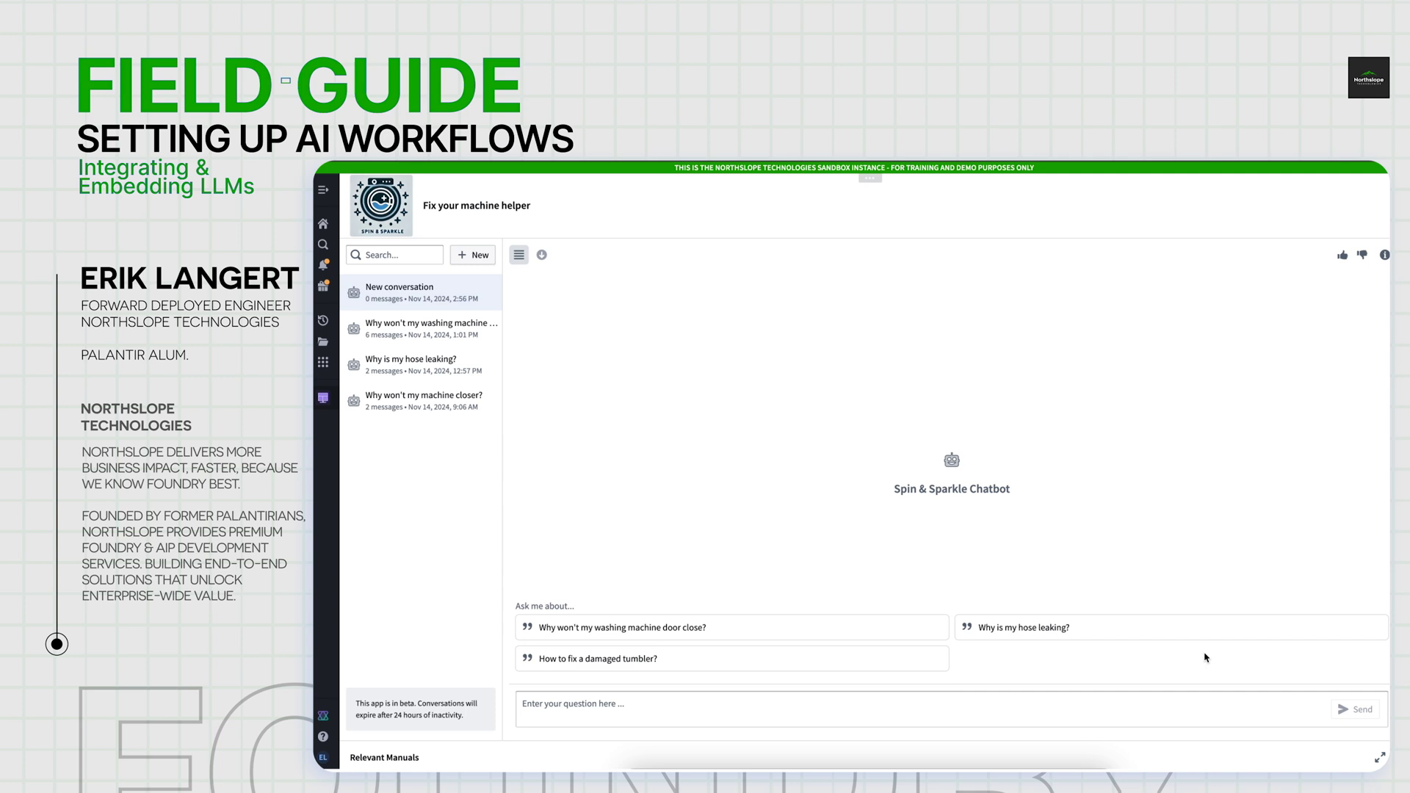
# Ask 'Why is my hose leaking?' and open the check valve citation on manual page 25.
pyautogui.click(1105, 628)
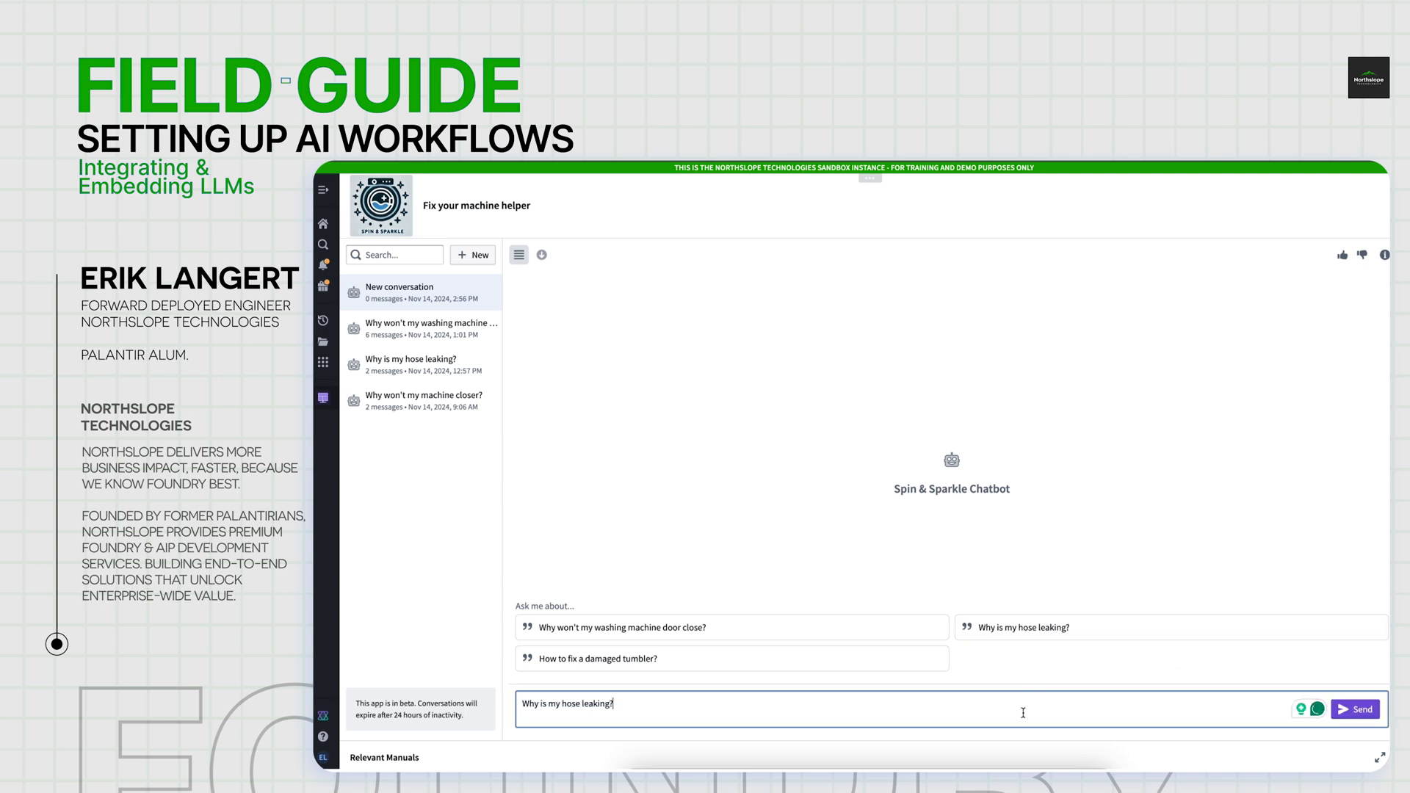
pyautogui.click(1352, 710)
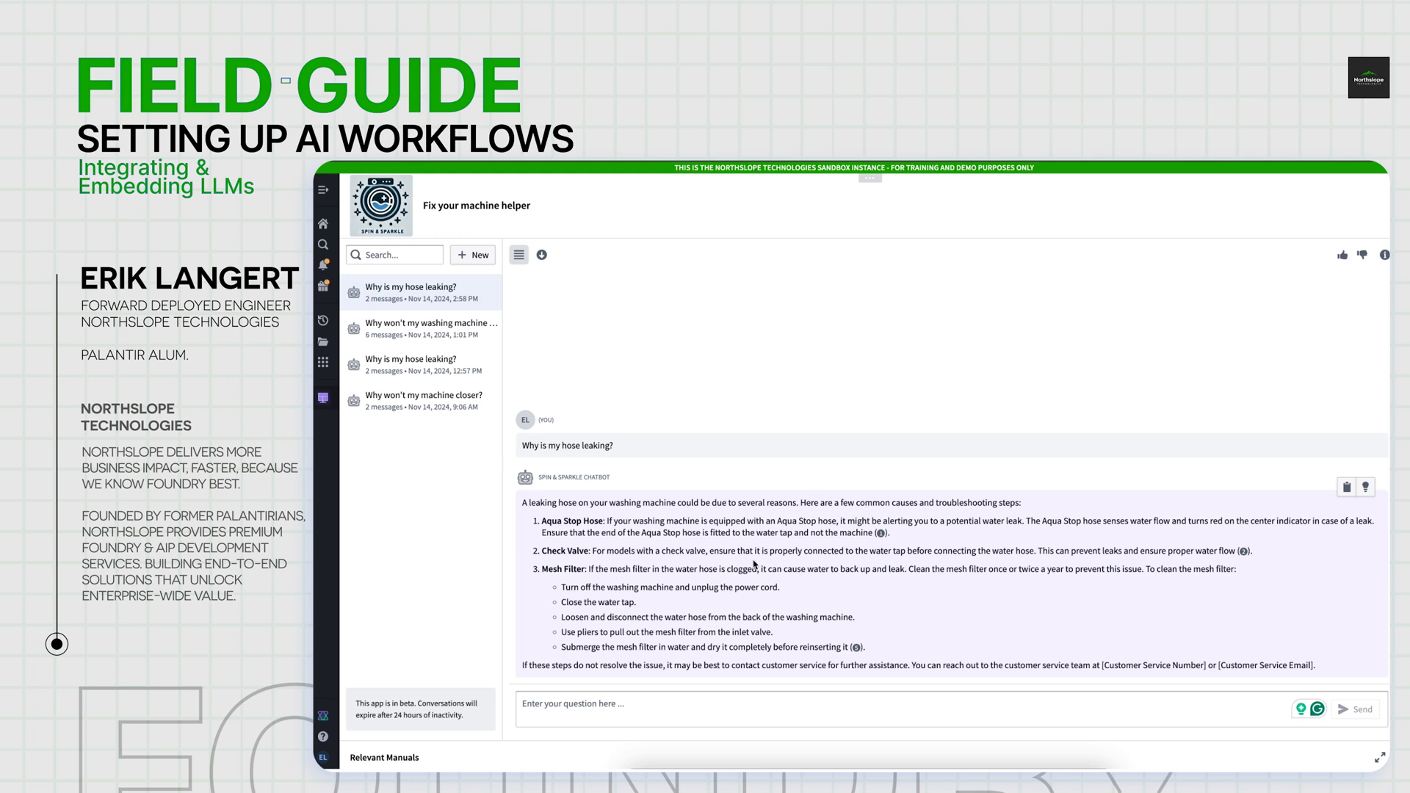
pyautogui.moveTo(755, 564); pyautogui.dragTo(757, 551)
pyautogui.click(929, 563)
pyautogui.click(1243, 552)
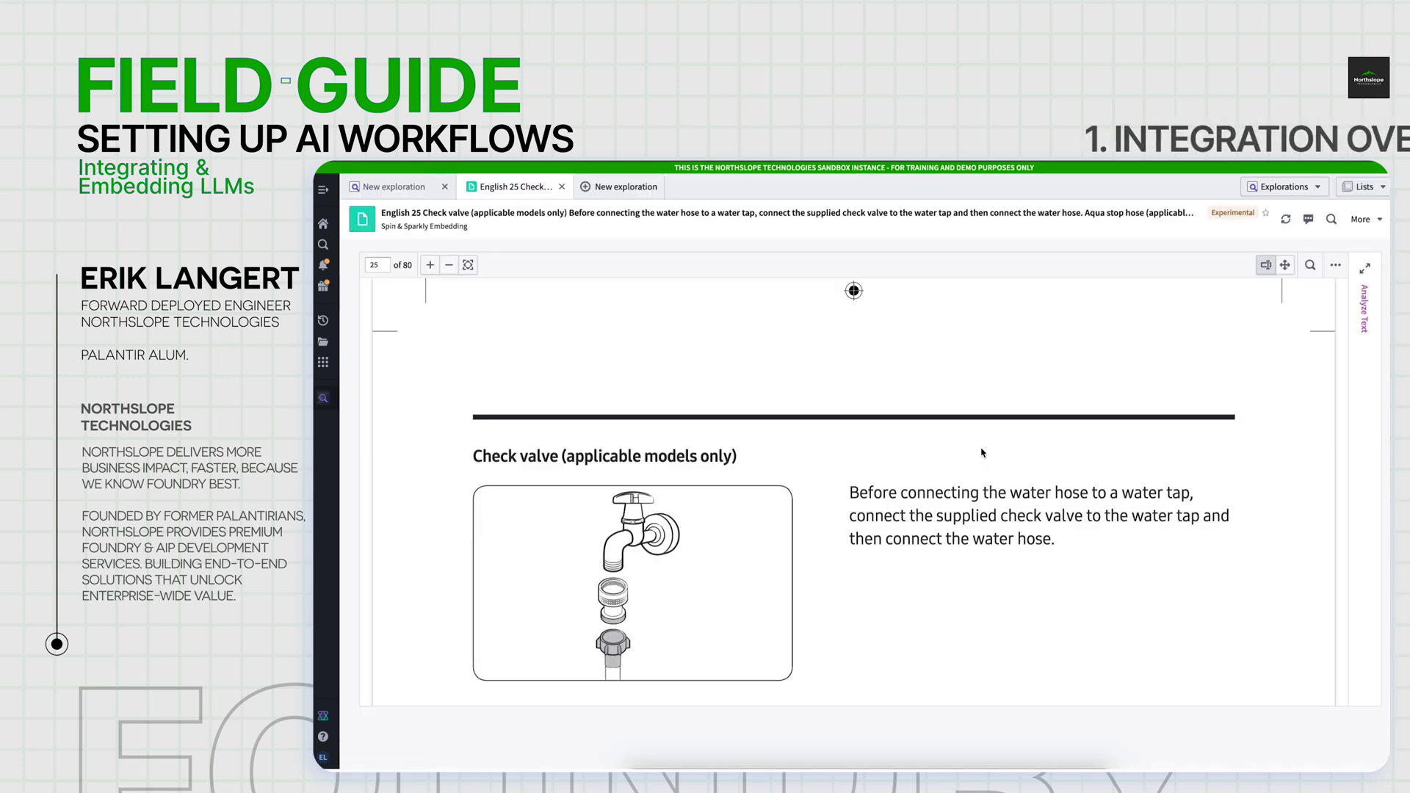
# Zoom out, go to page 26, and select the 'In a drain pipe' passage for analysis.
pyautogui.click(448, 264)
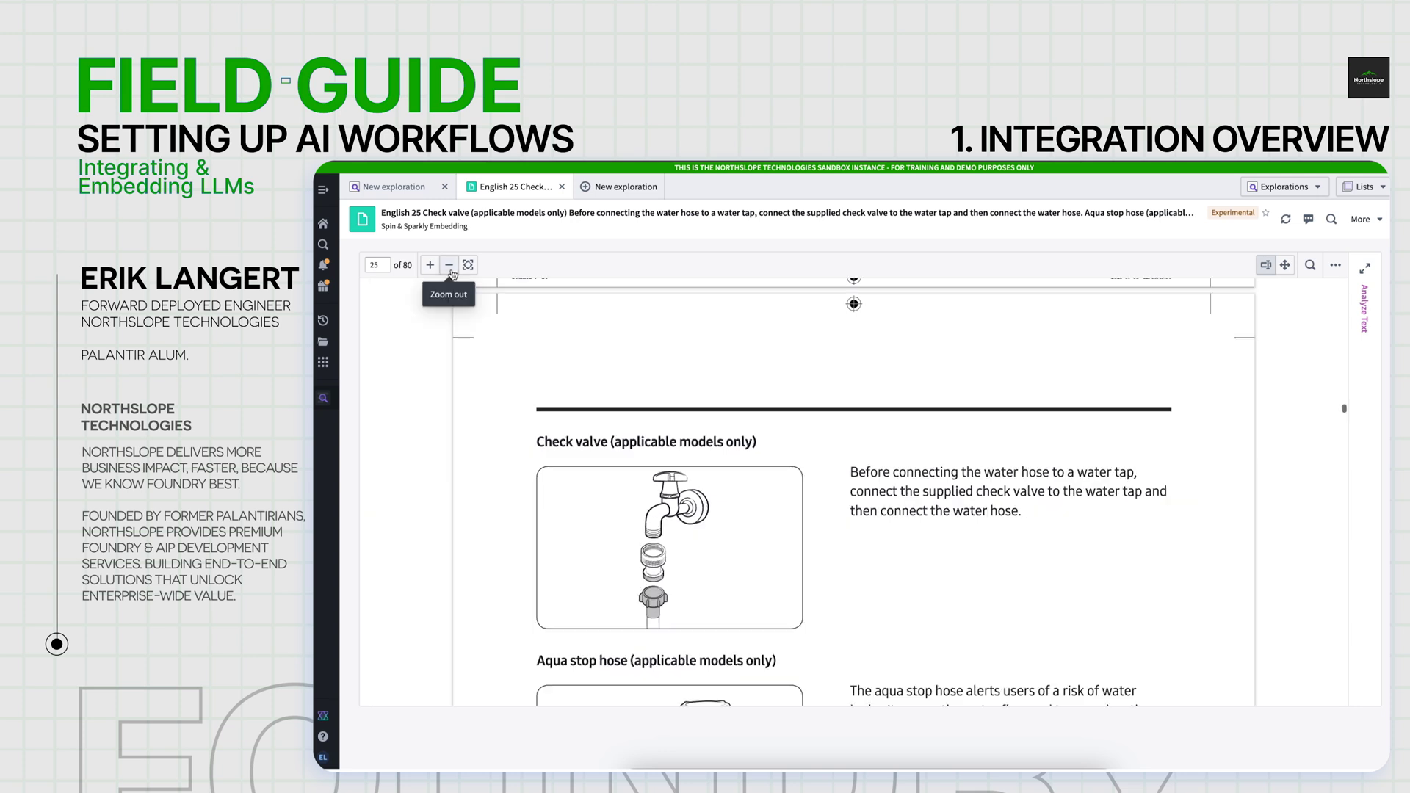
pyautogui.click(449, 265)
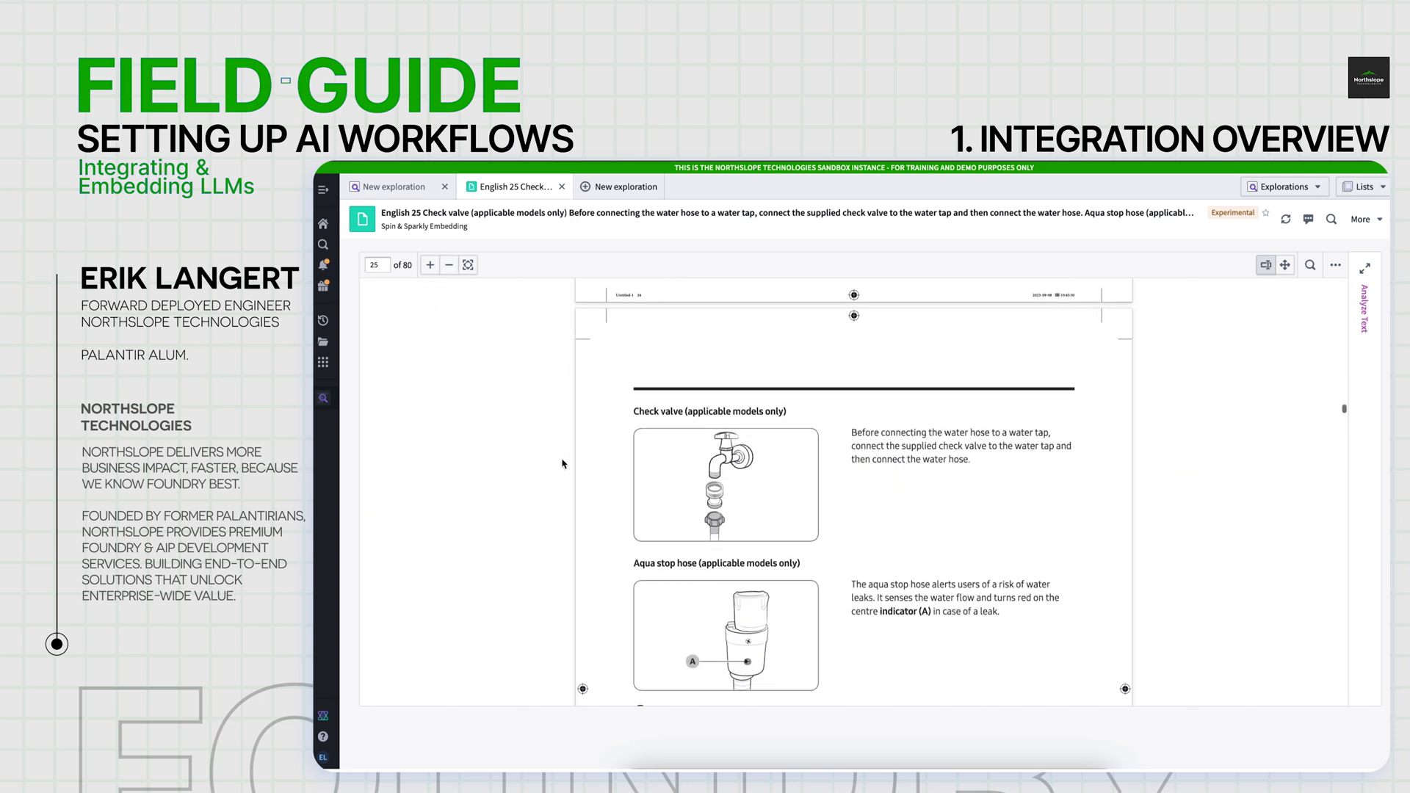
pyautogui.scroll(-1, 647, 440)
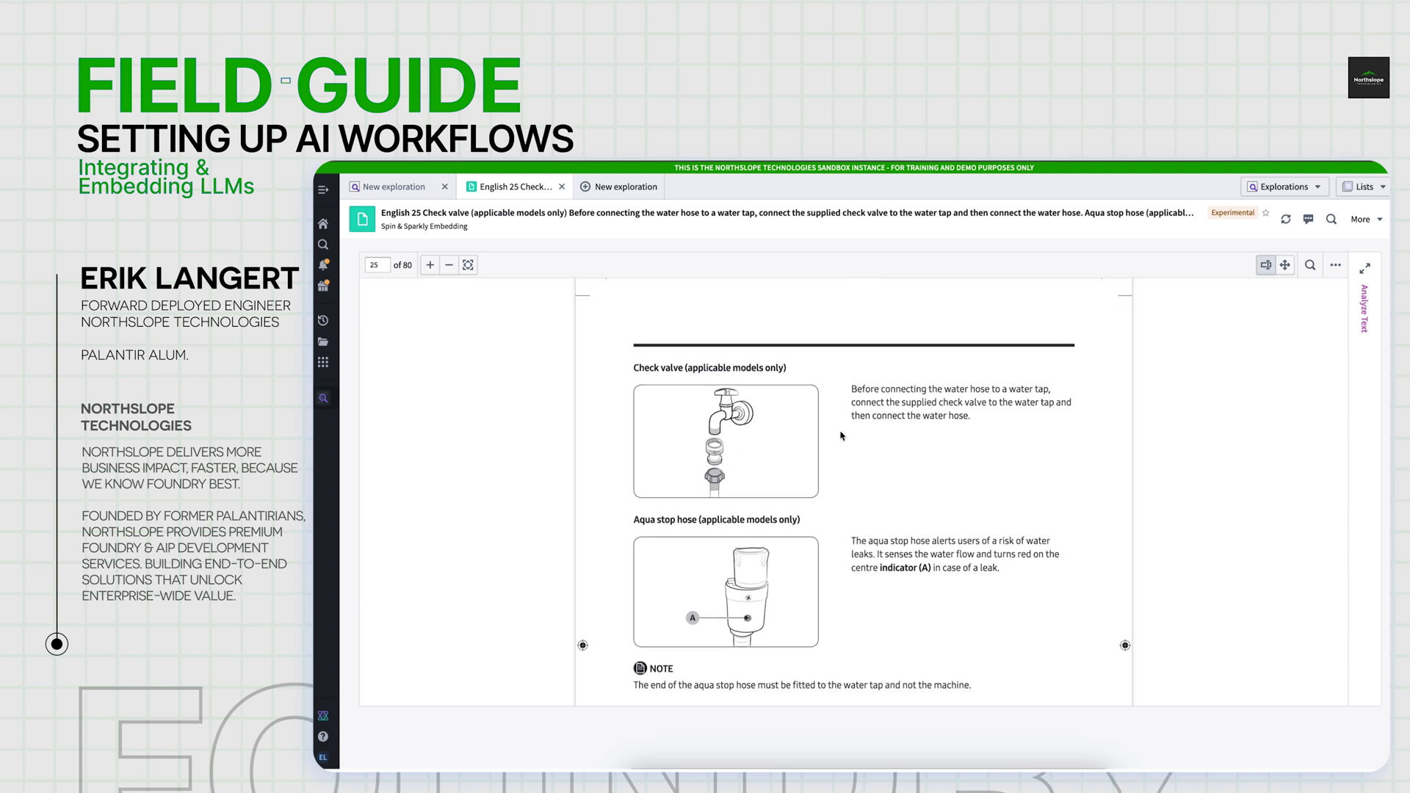
pyautogui.scroll(-1, 991, 433)
pyautogui.scroll(-3, 991, 433)
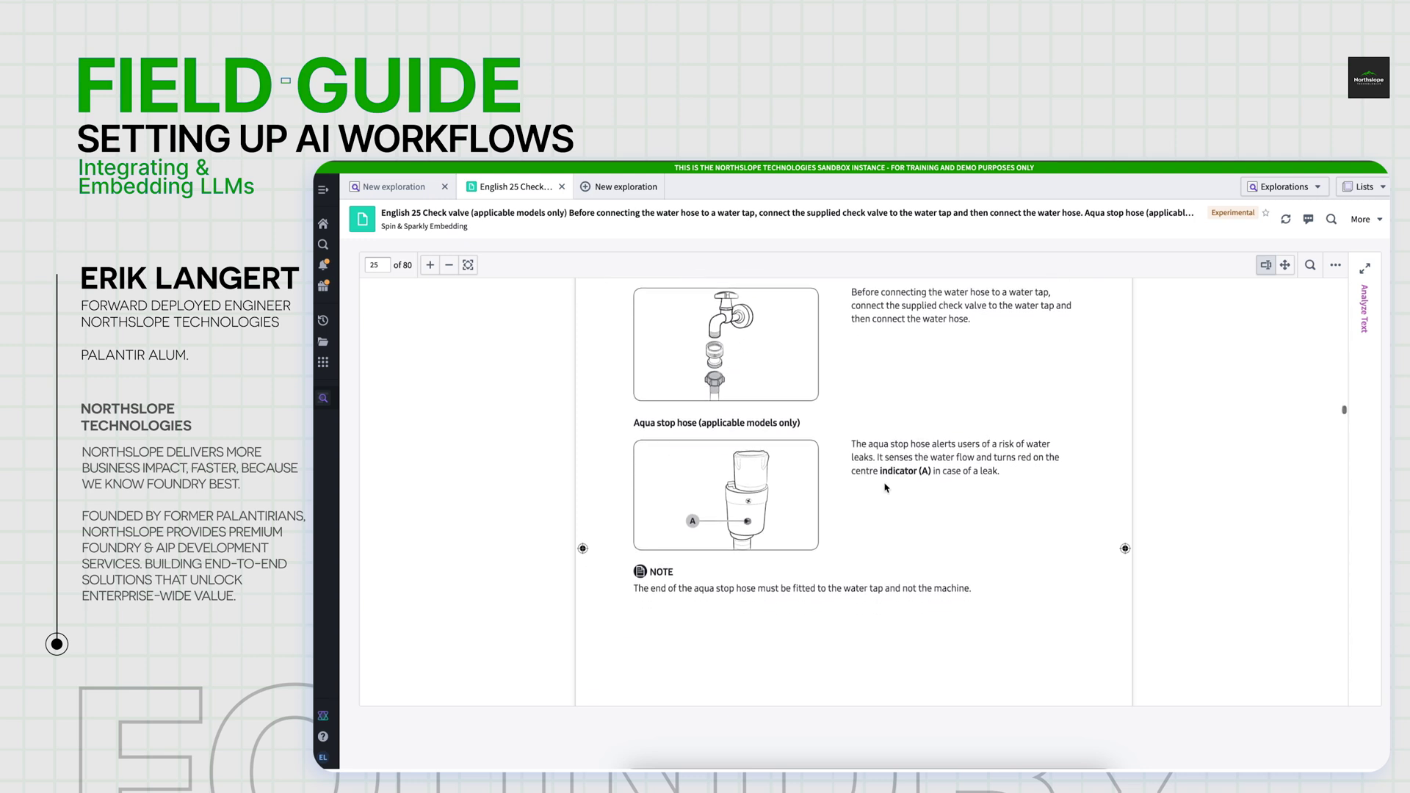
pyautogui.scroll(-10, 855, 529)
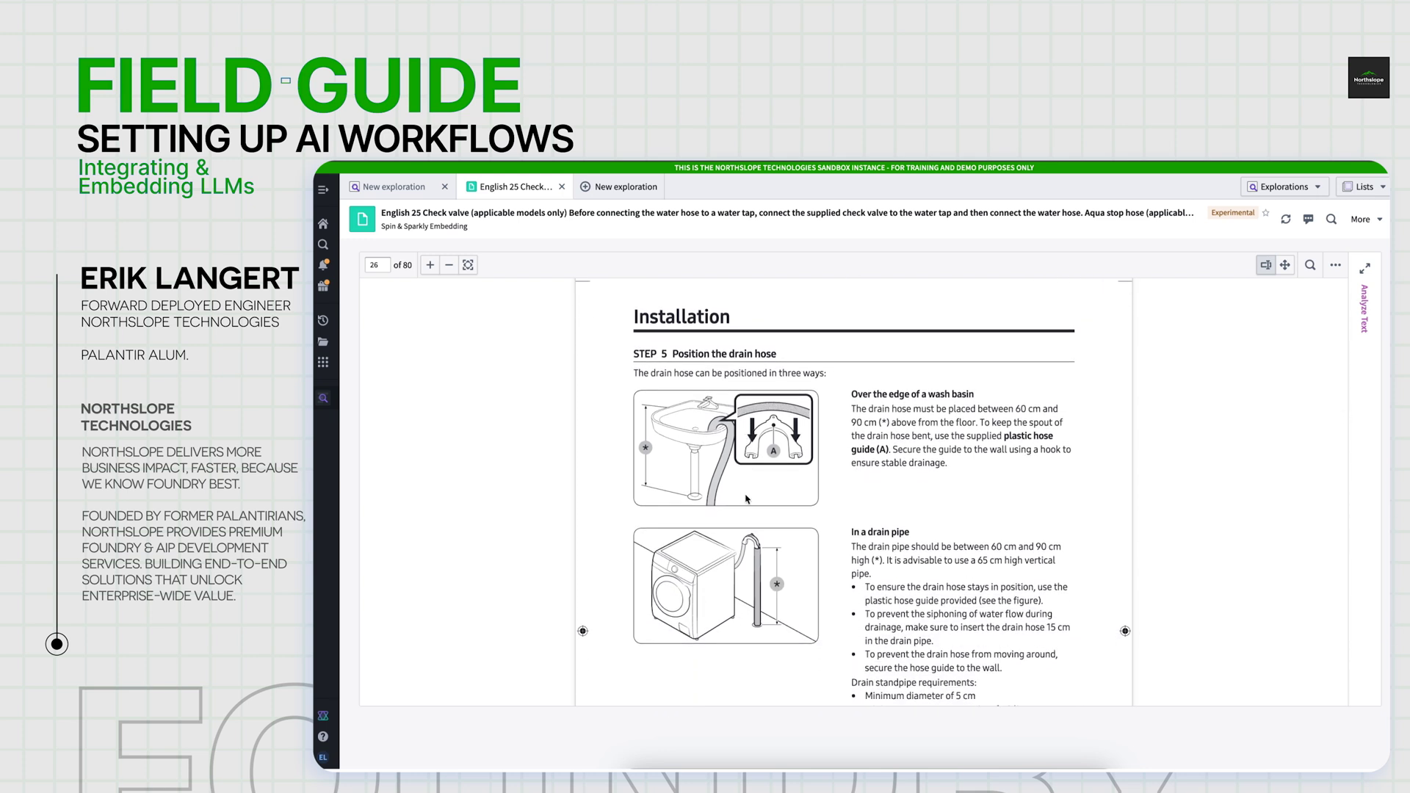
pyautogui.scroll(-3, 747, 495)
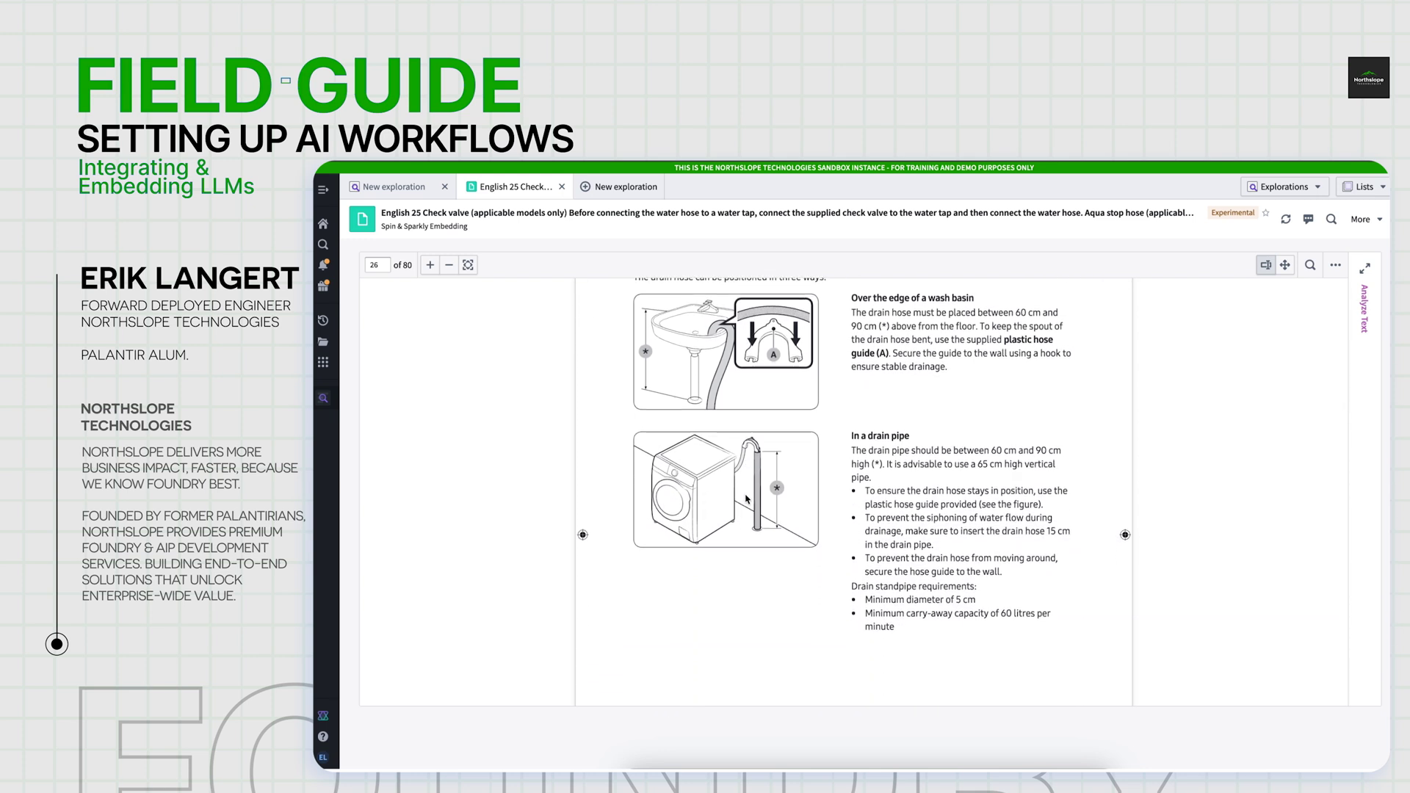
pyautogui.scroll(2, 747, 499)
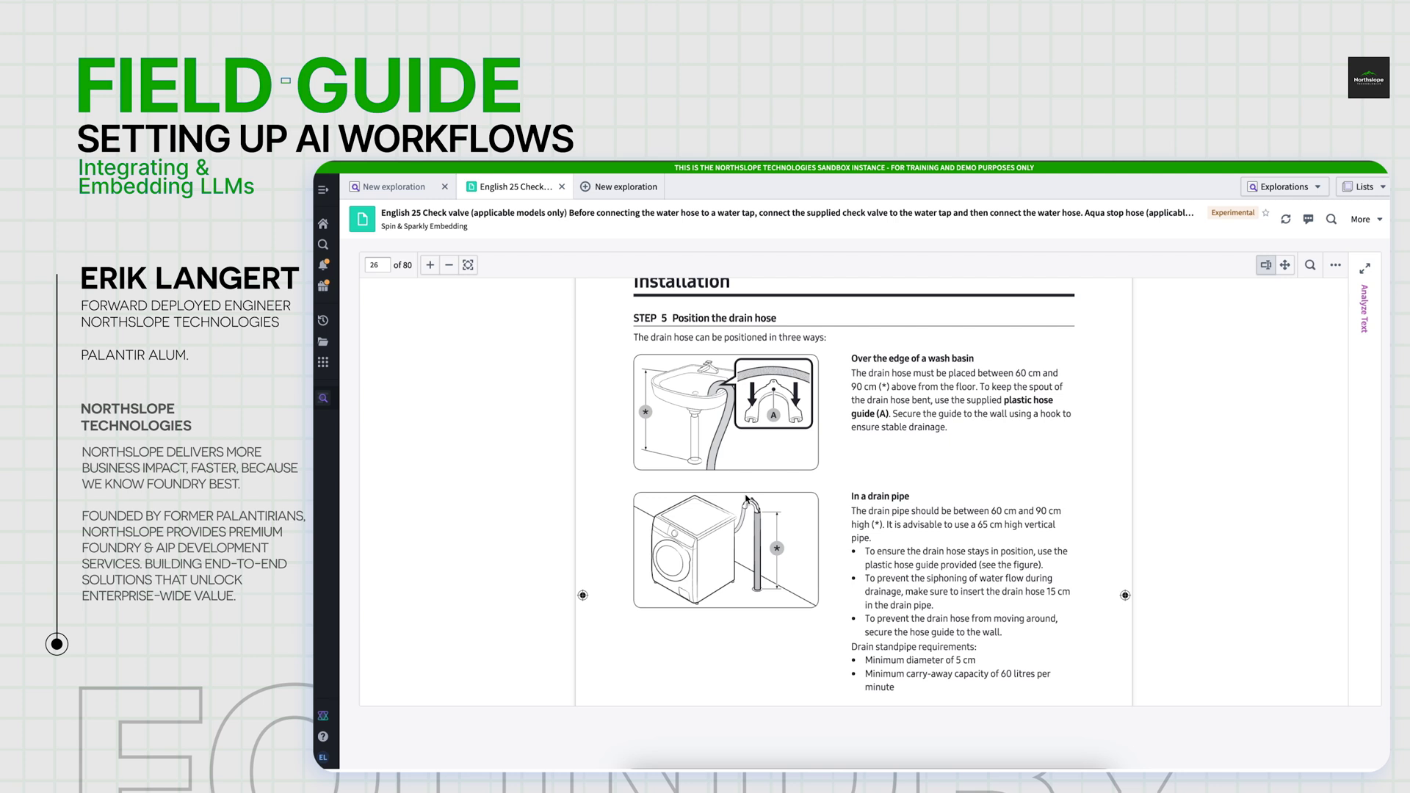
pyautogui.scroll(-1, 896, 483)
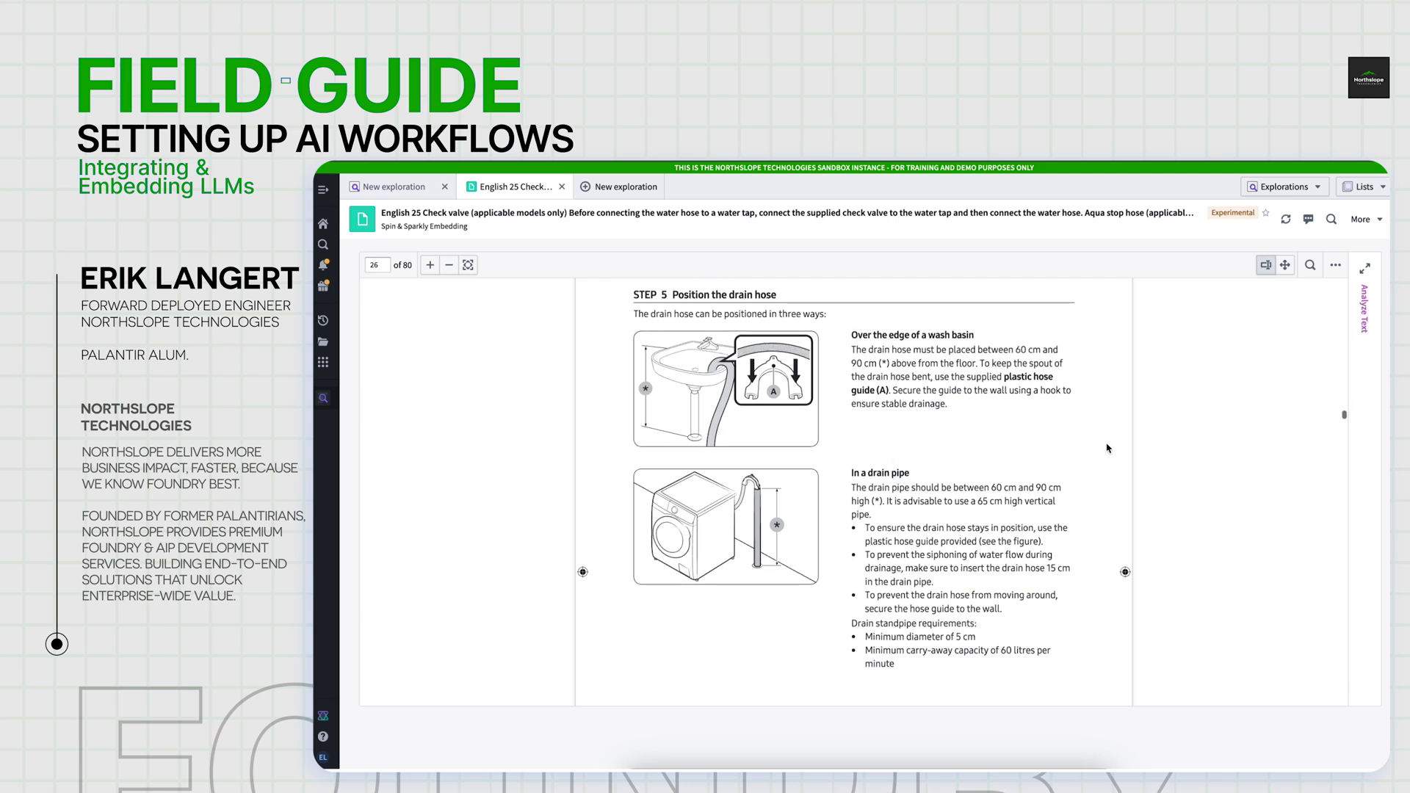
pyautogui.scroll(-1, 972, 483)
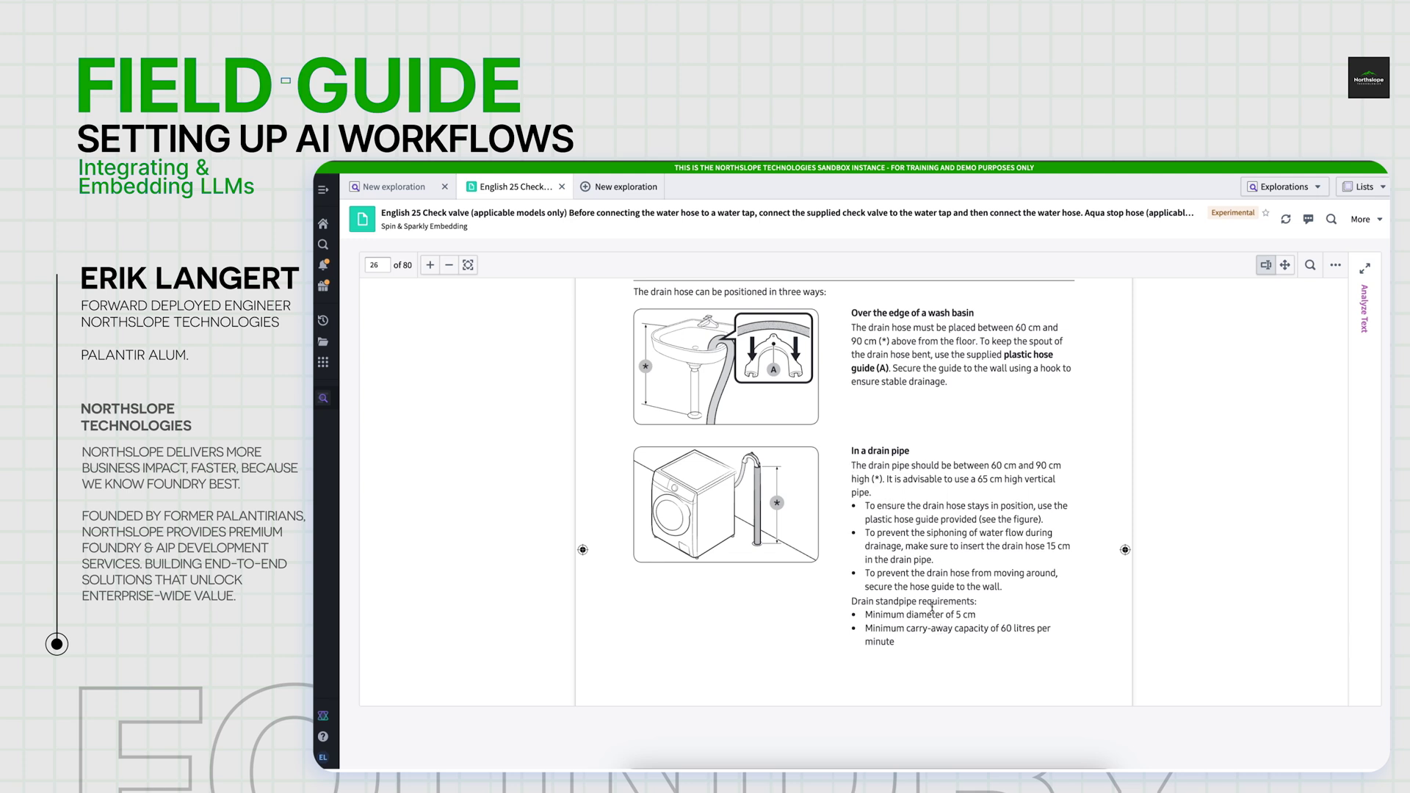
pyautogui.moveTo(852, 465); pyautogui.dragTo(904, 647)
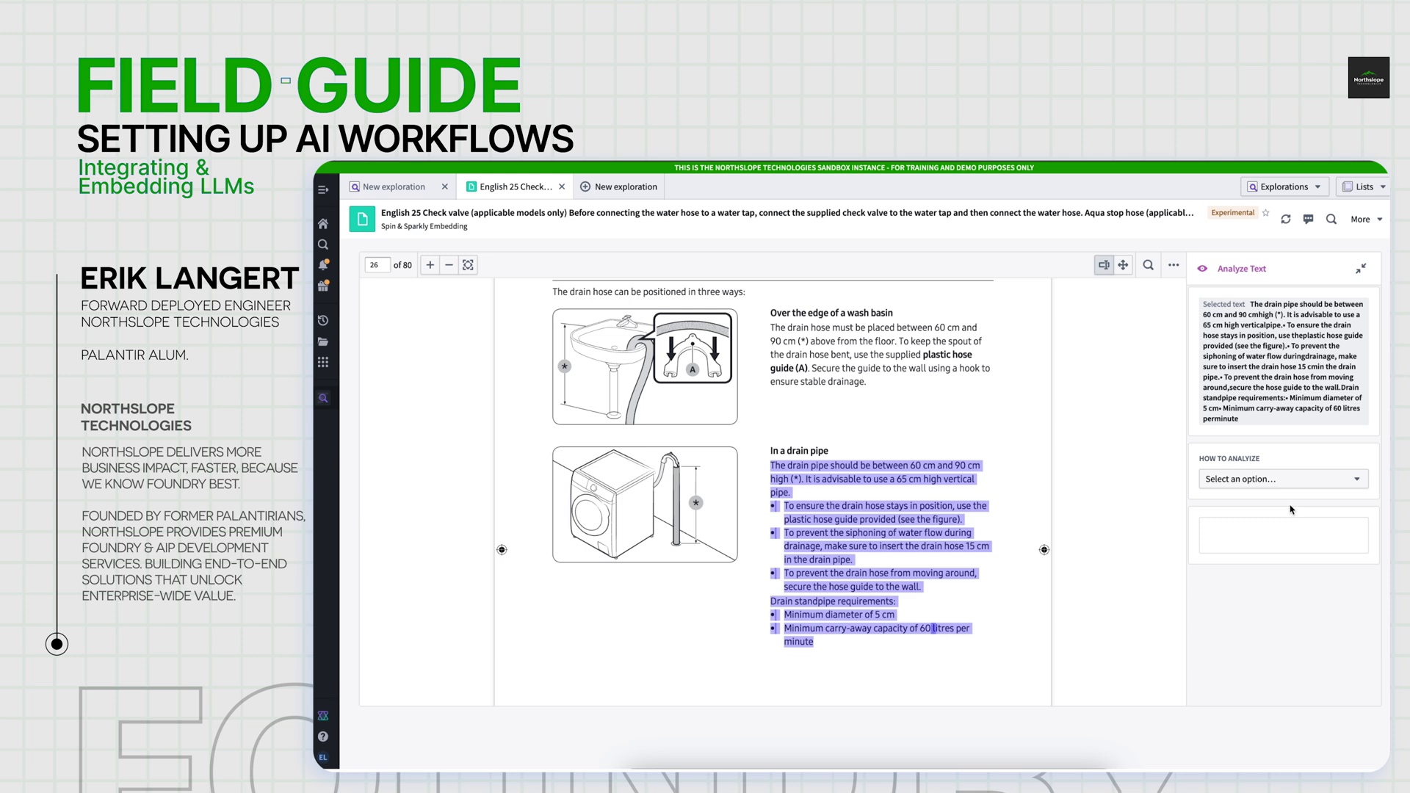
# Run a Bill of Materials analysis on the drain pipe passage and check the result.
pyautogui.click(1264, 481)
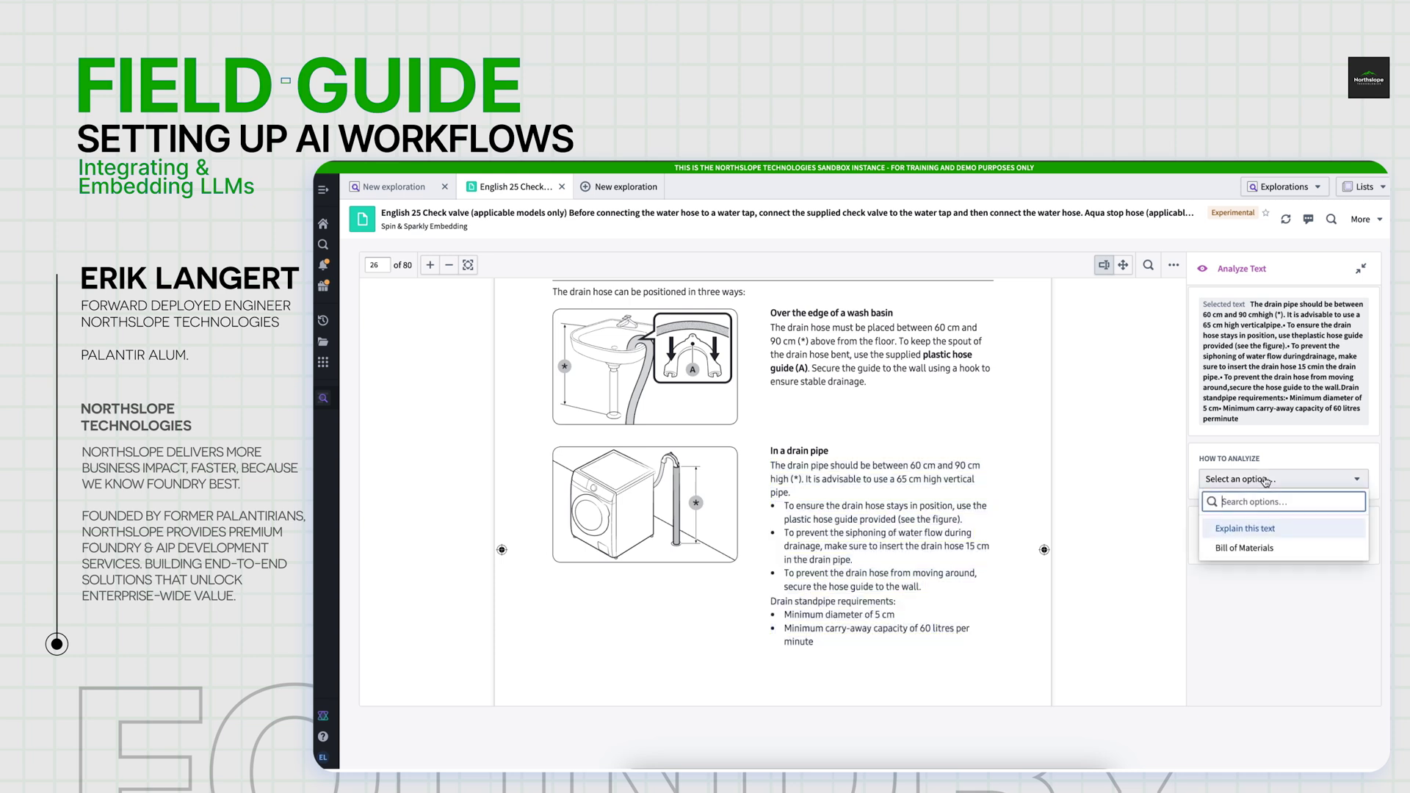
pyautogui.click(1276, 549)
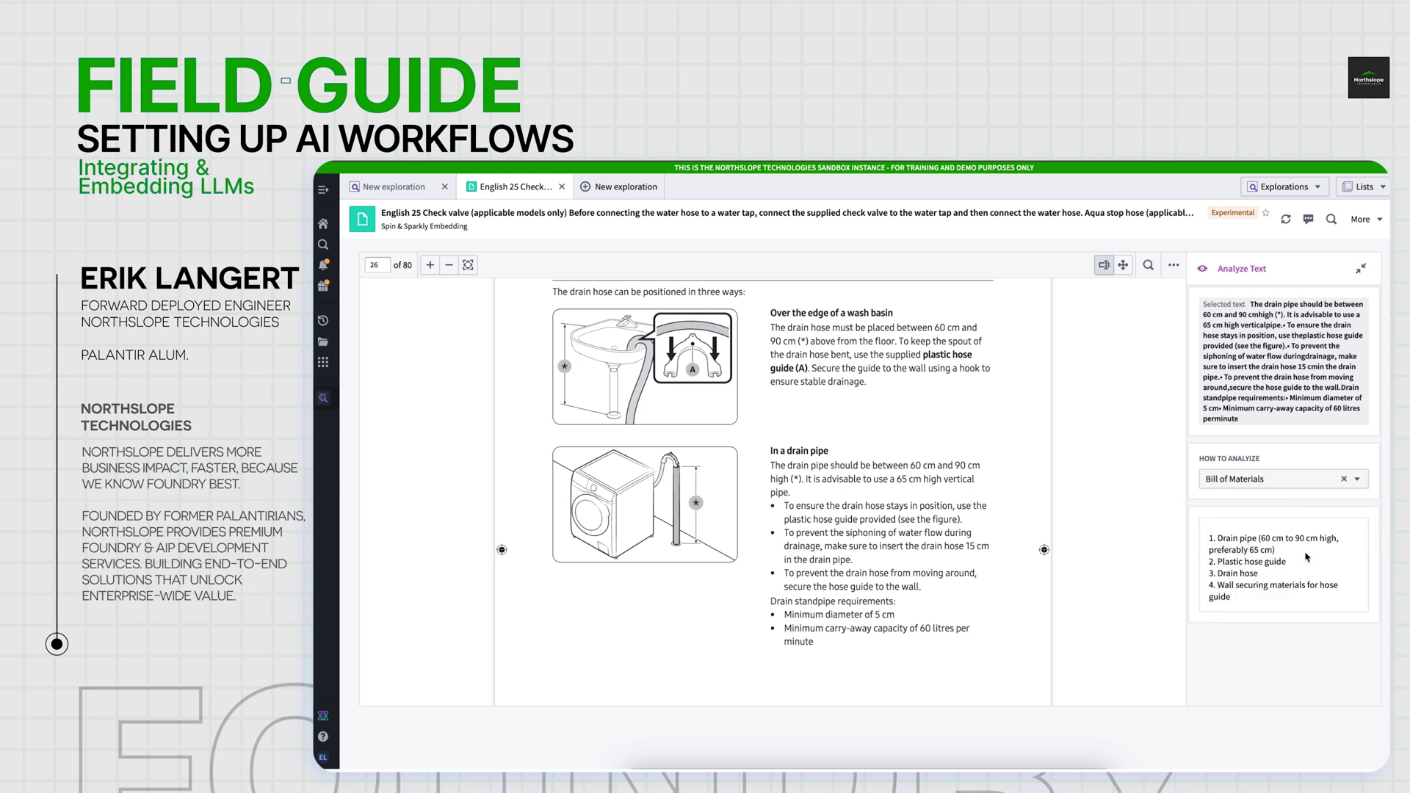
pyautogui.moveTo(1306, 556); pyautogui.dragTo(1283, 539)
pyautogui.click(1298, 553)
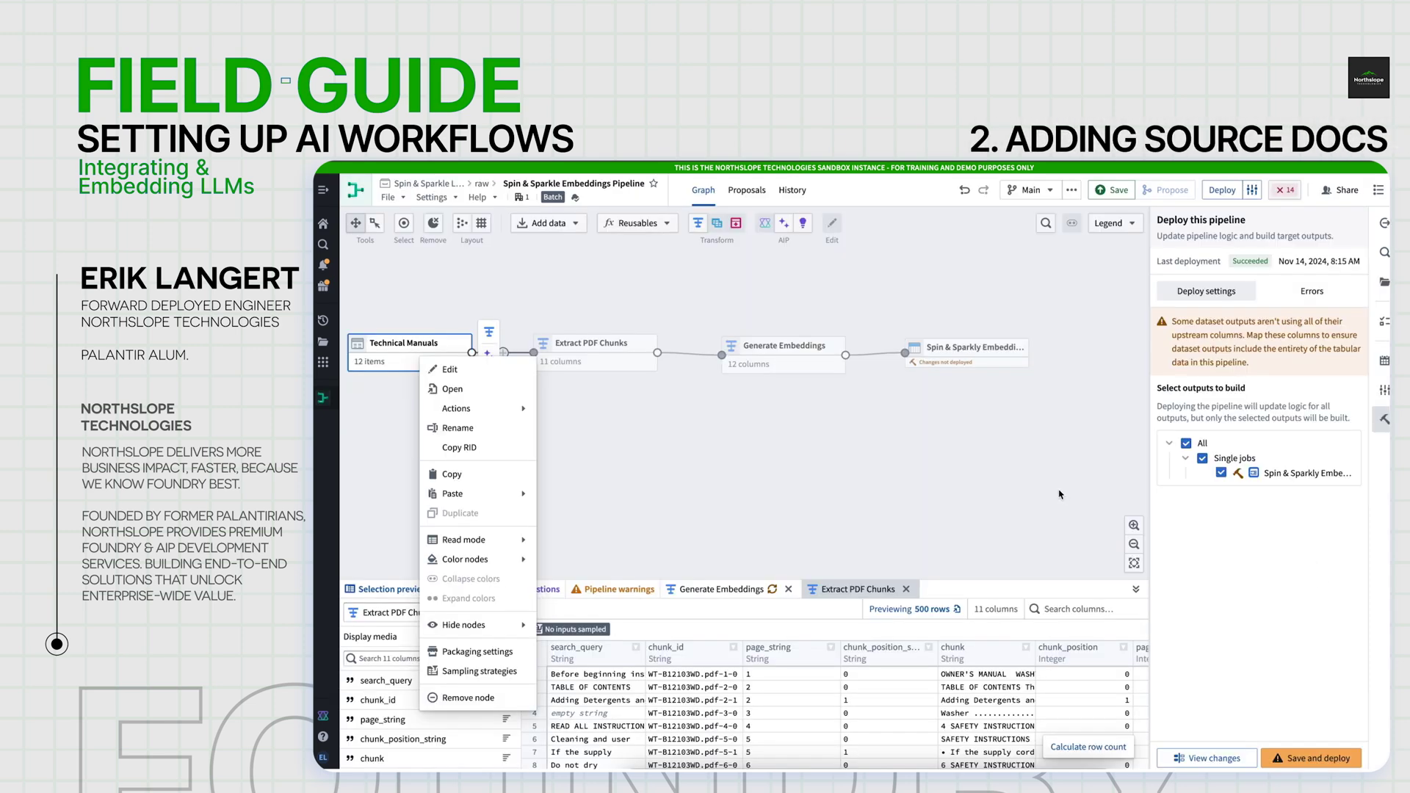
pyautogui.click(738, 458)
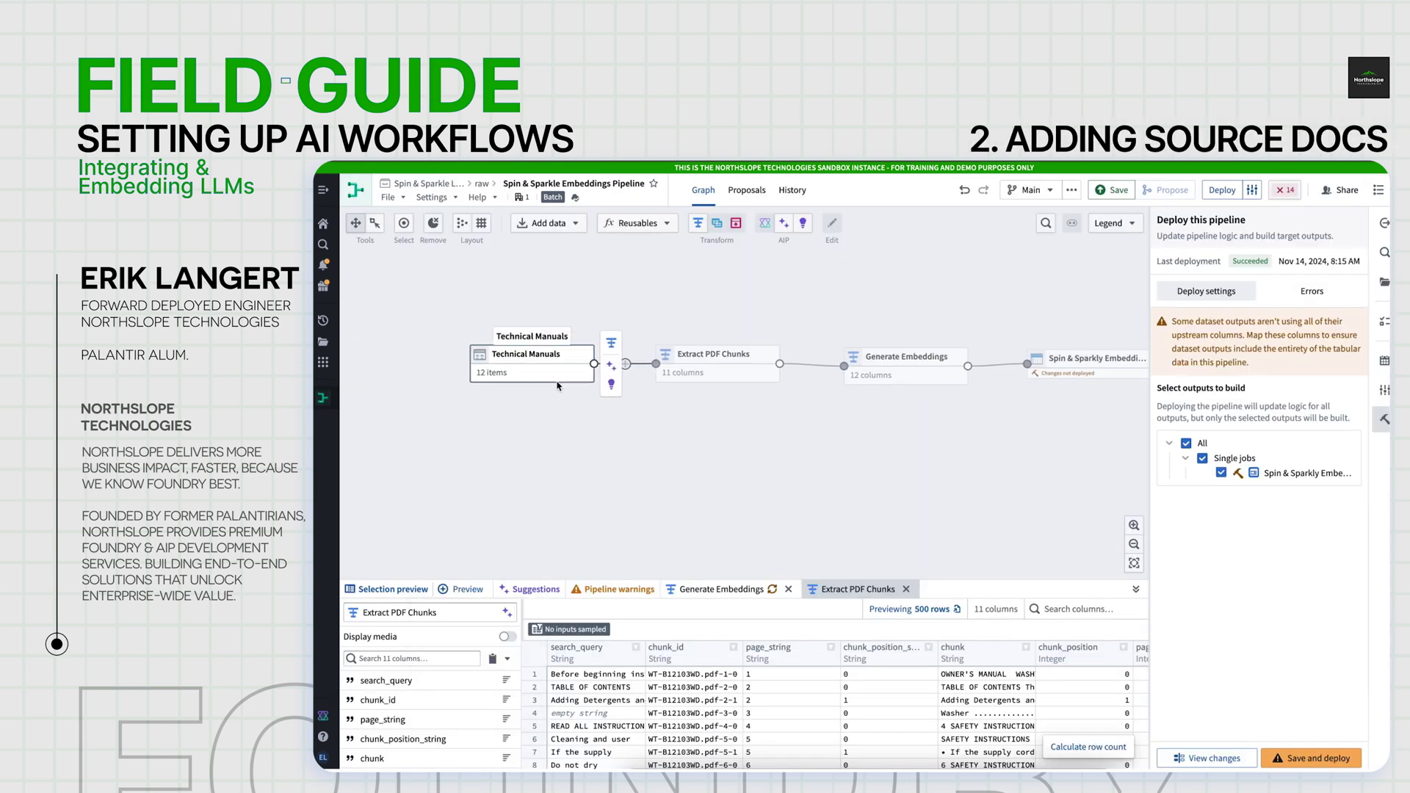
pyautogui.rightClick(557, 386)
pyautogui.moveTo(659, 414)
pyautogui.click(727, 433)
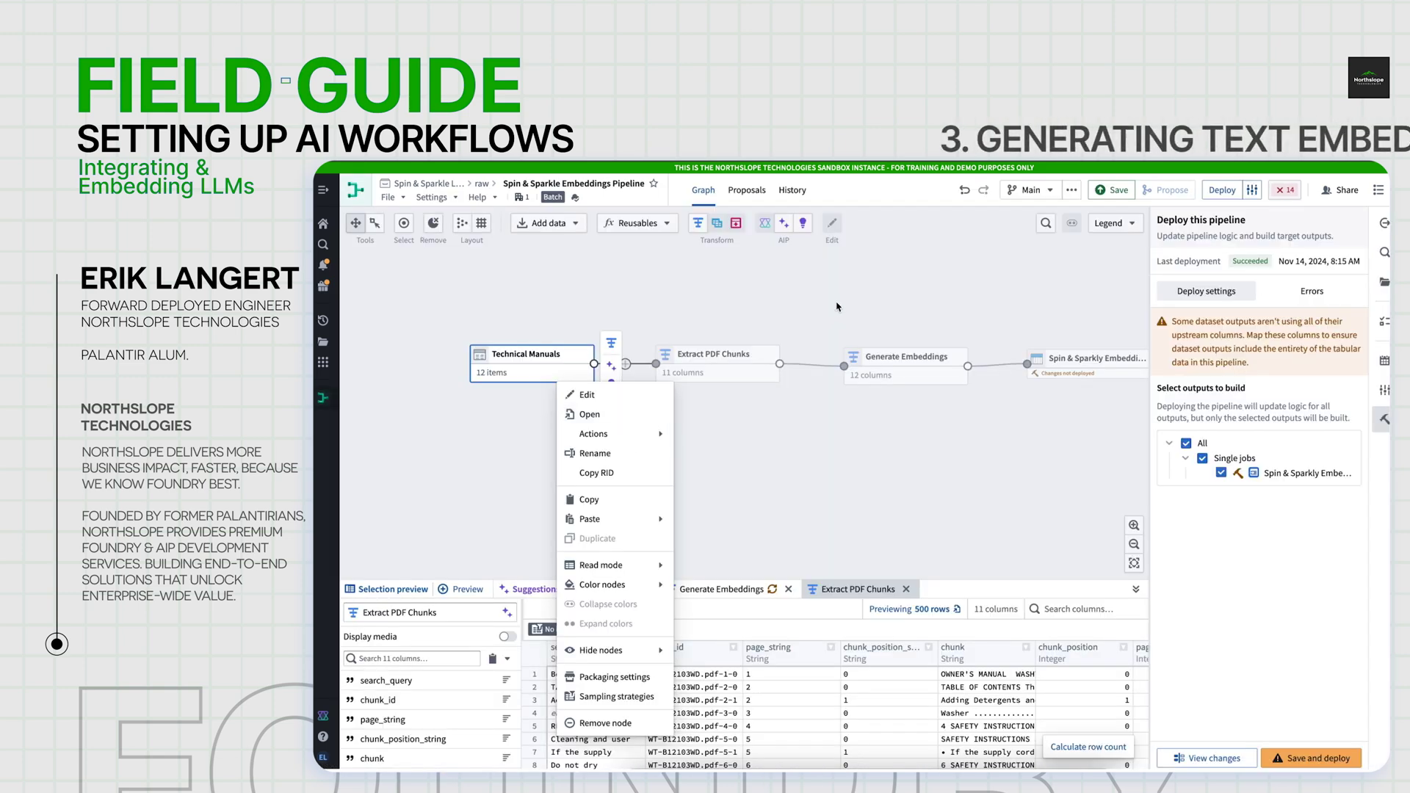
pyautogui.press('Escape')
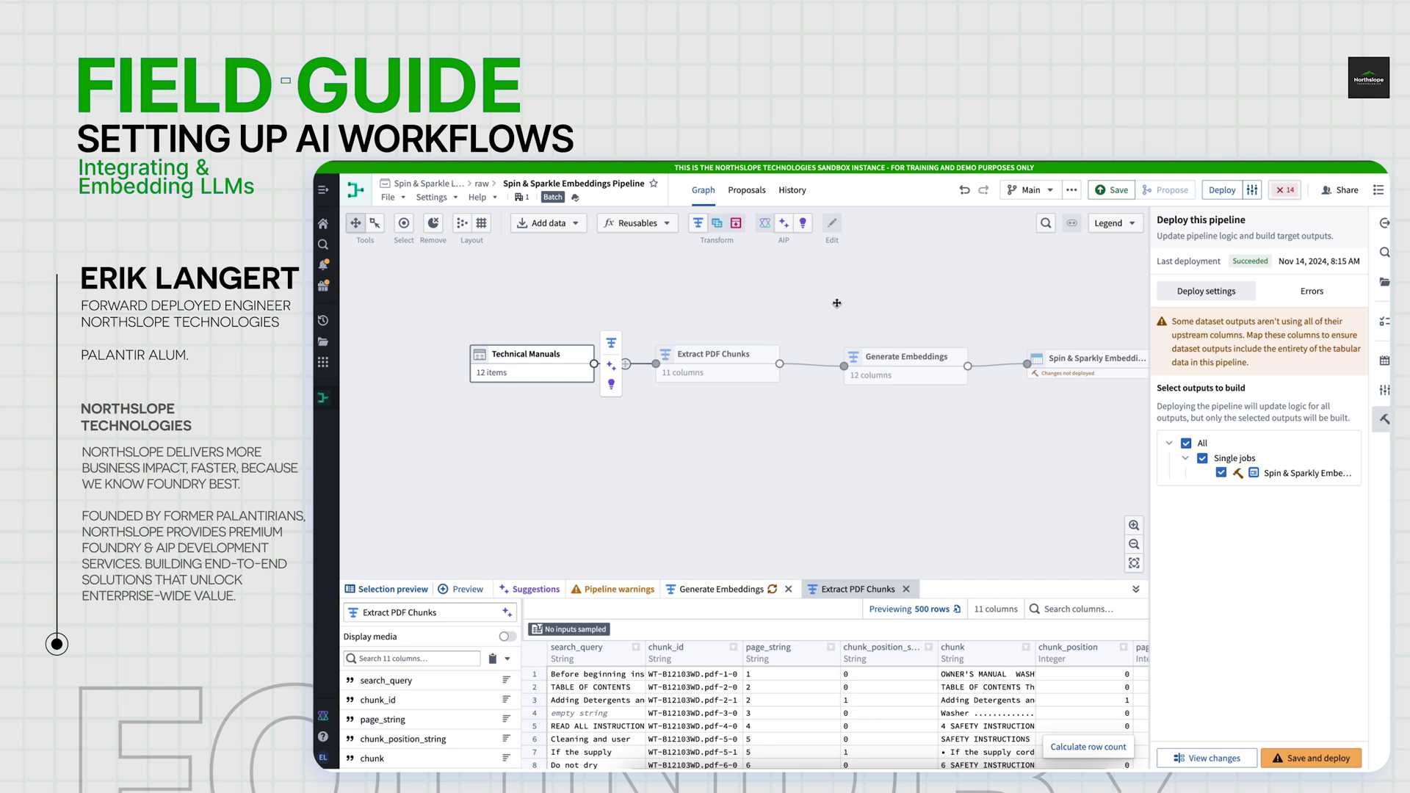
# Inspect the Extract PDF Chunks Chunk string settings (size 1500, overlap 200), then cancel.
pyautogui.click(753, 359)
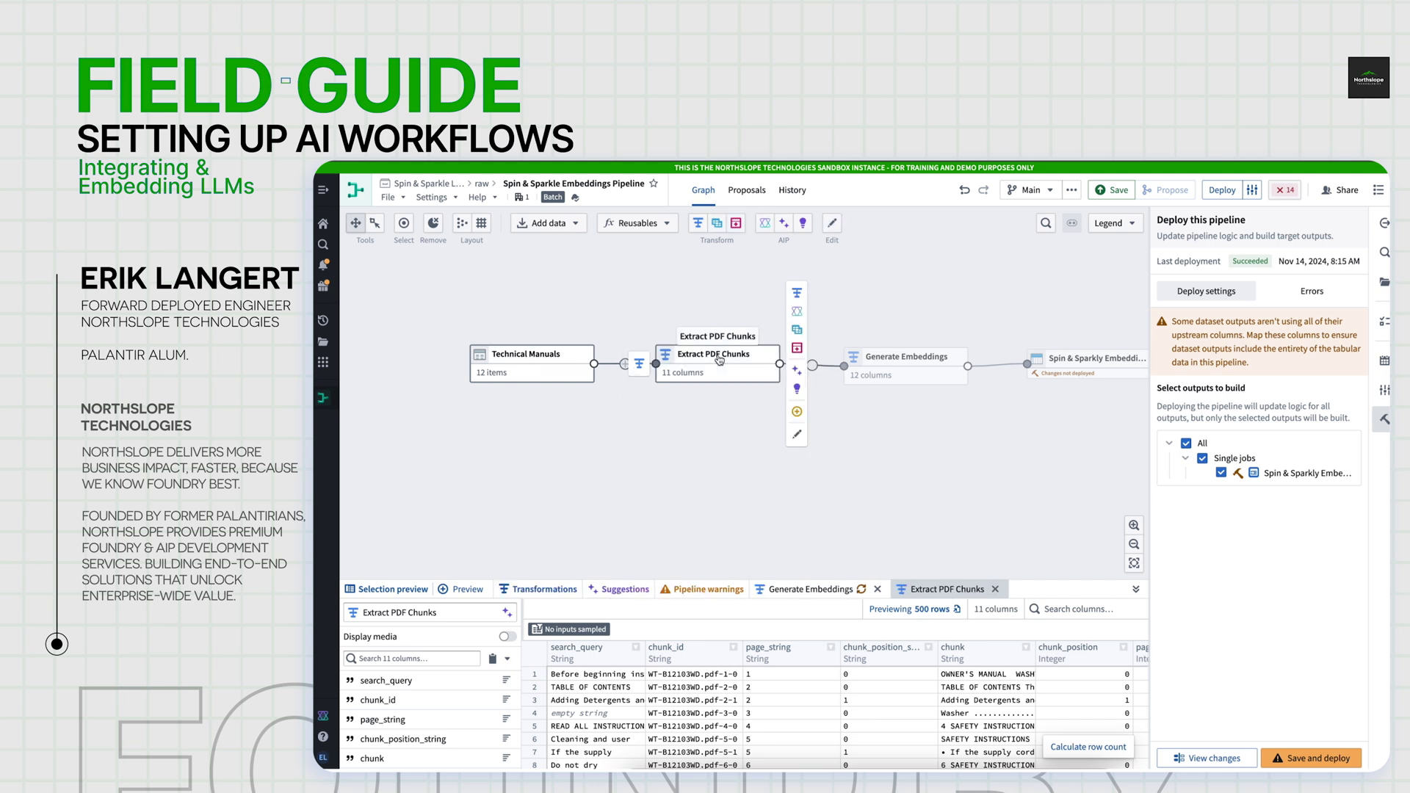
pyautogui.click(800, 439)
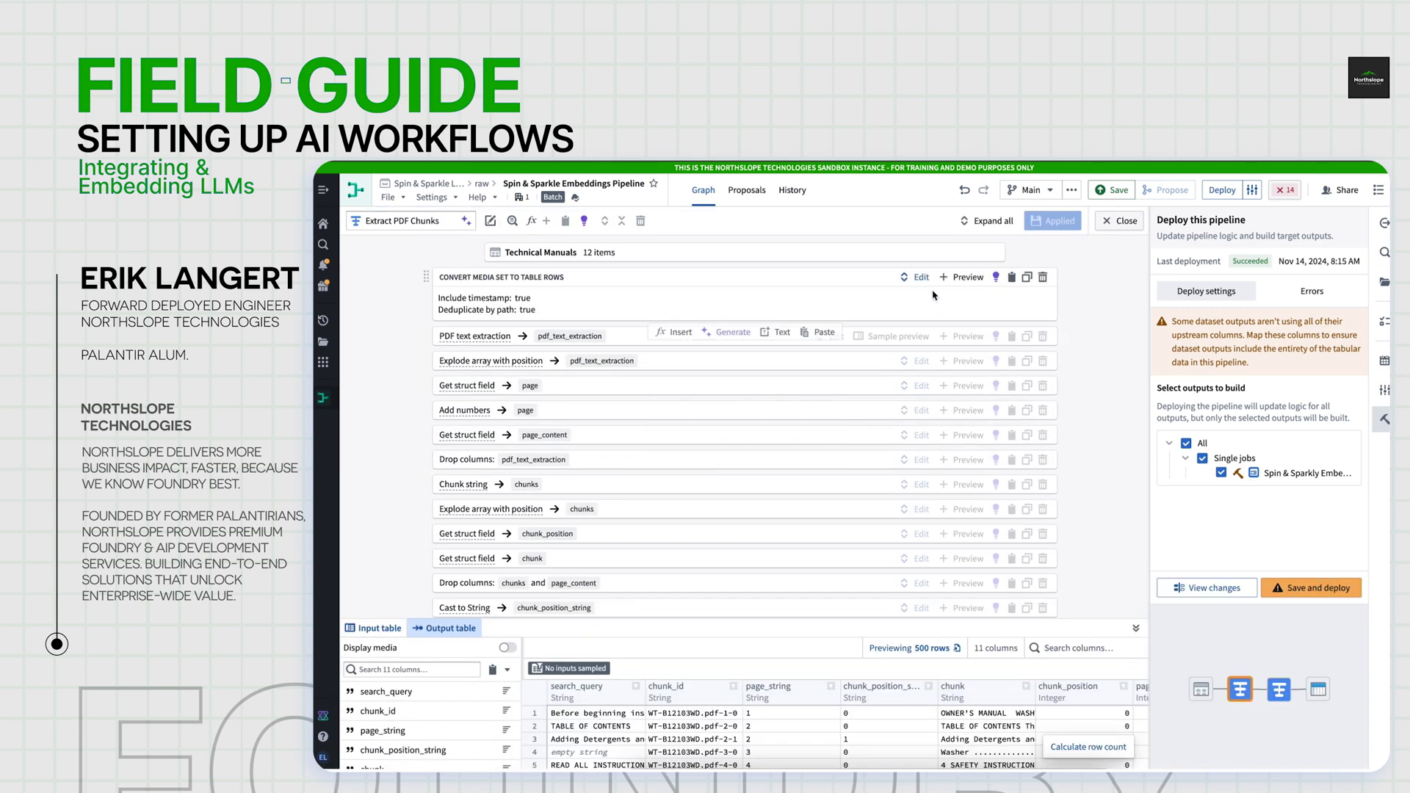
pyautogui.click(911, 342)
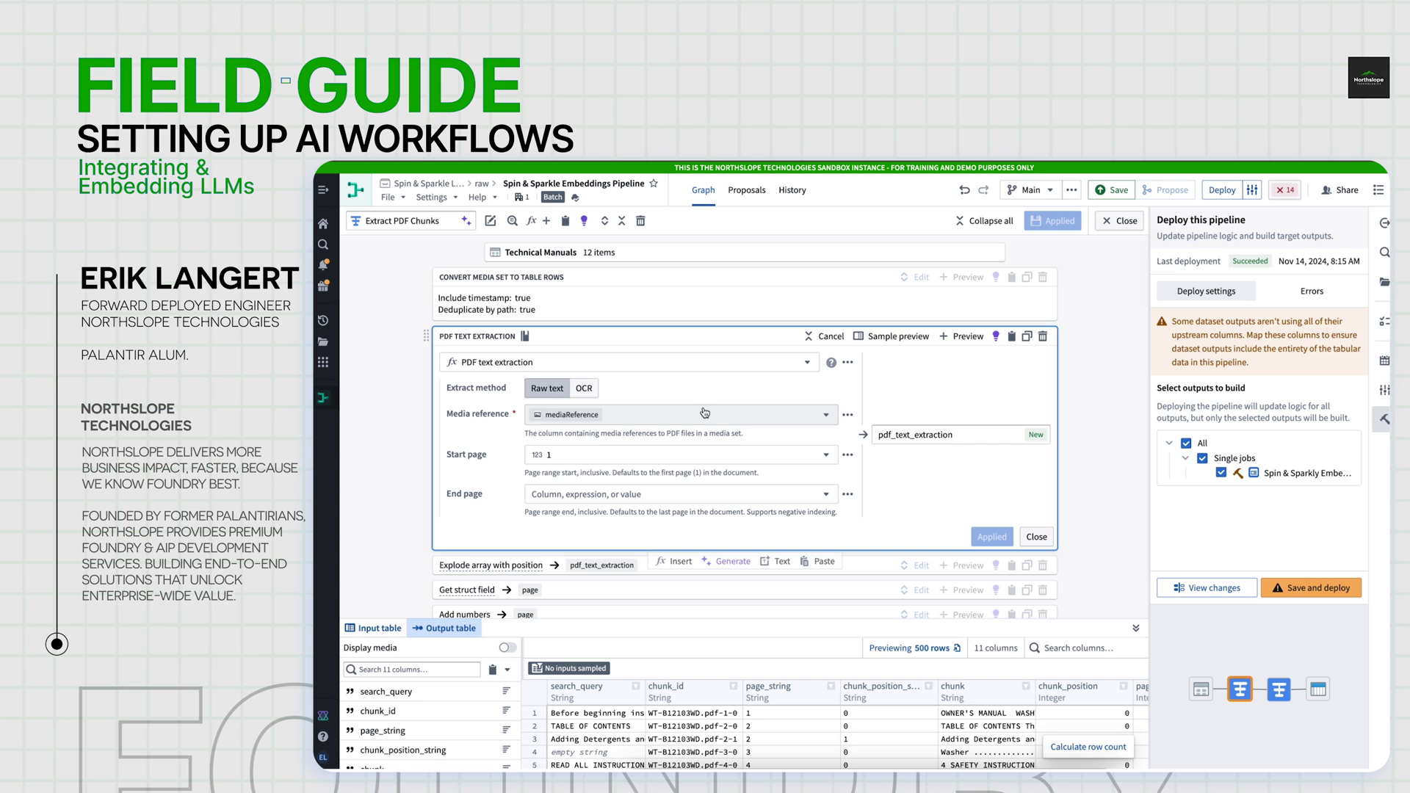
pyautogui.scroll(-3, 980, 525)
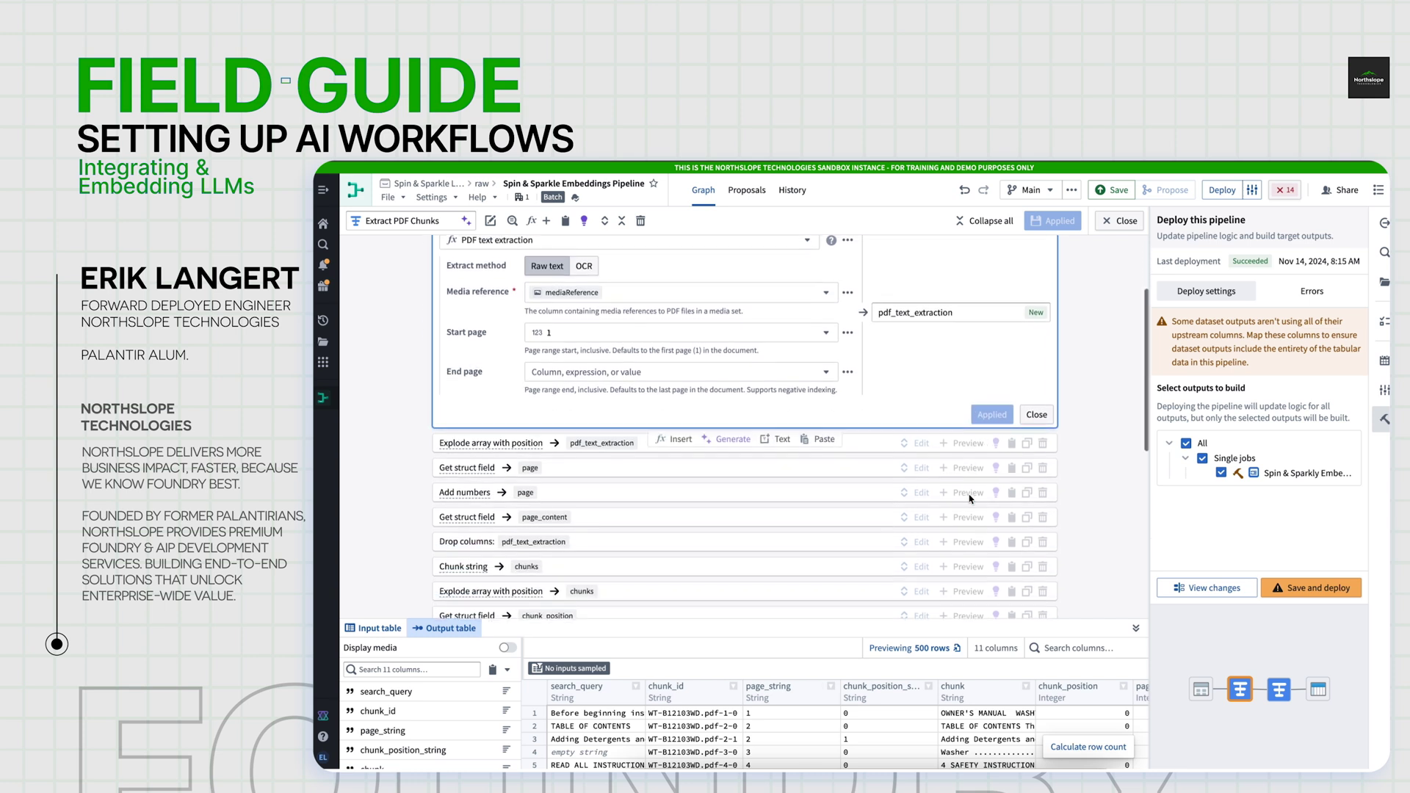
pyautogui.scroll(-1, 971, 499)
pyautogui.scroll(-1, 940, 485)
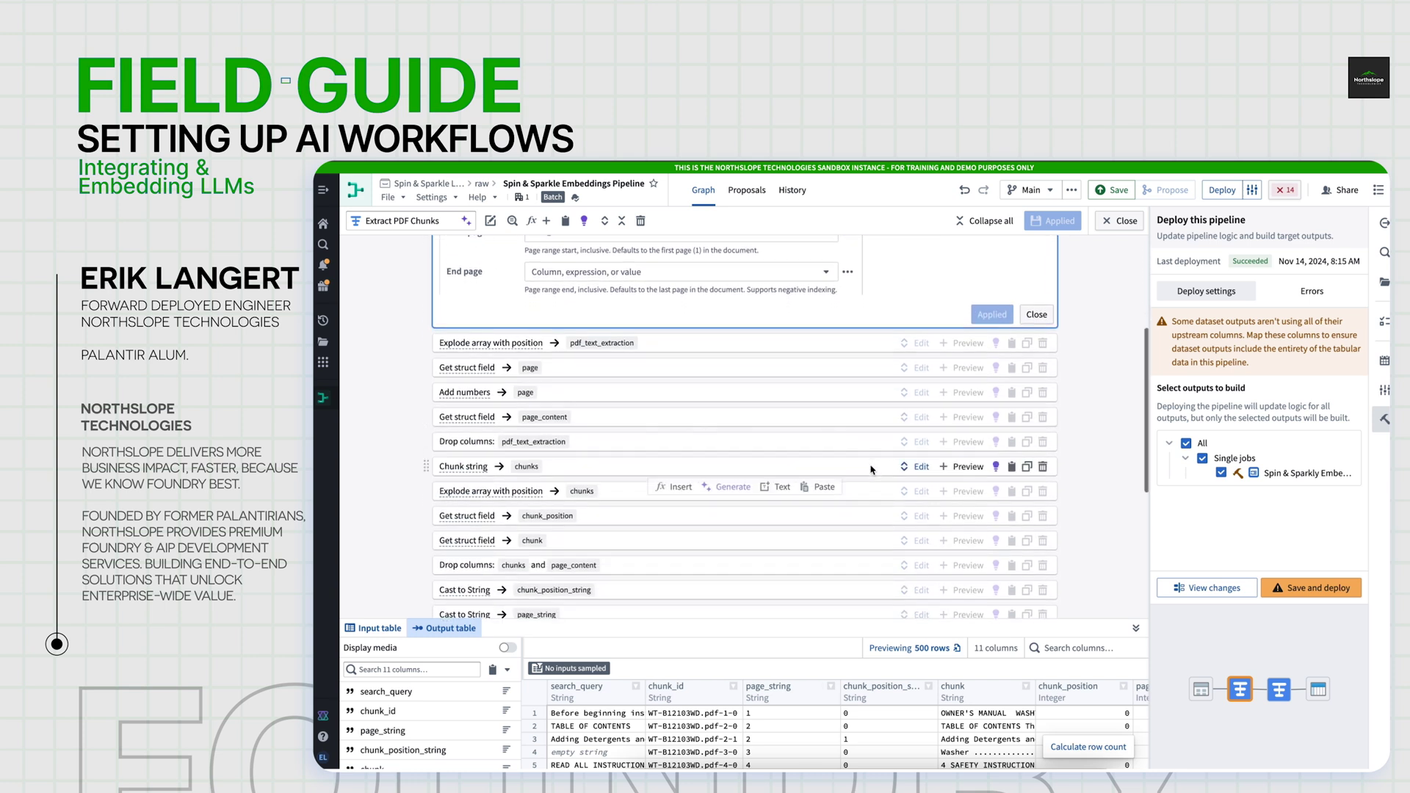
pyautogui.click(920, 469)
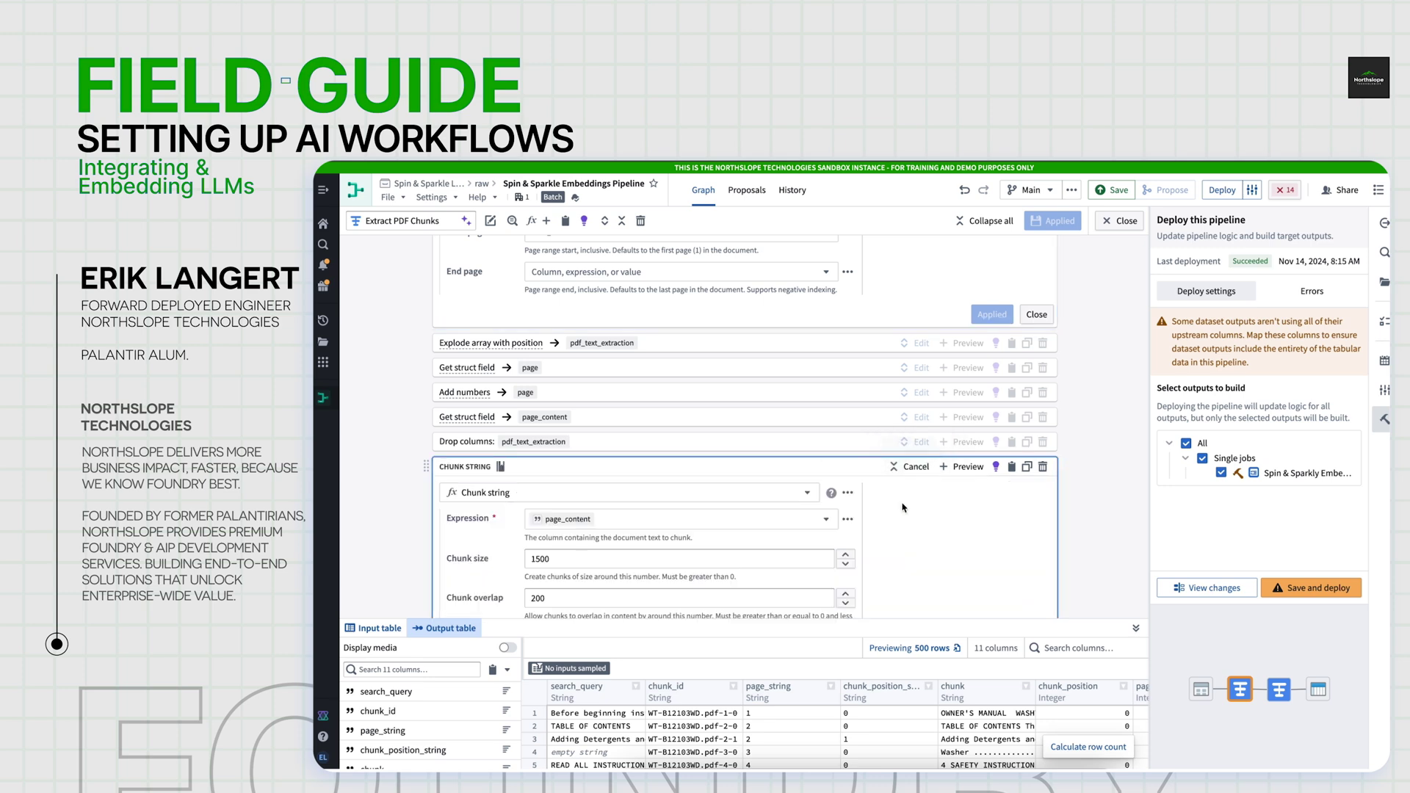
pyautogui.scroll(-3, 903, 507)
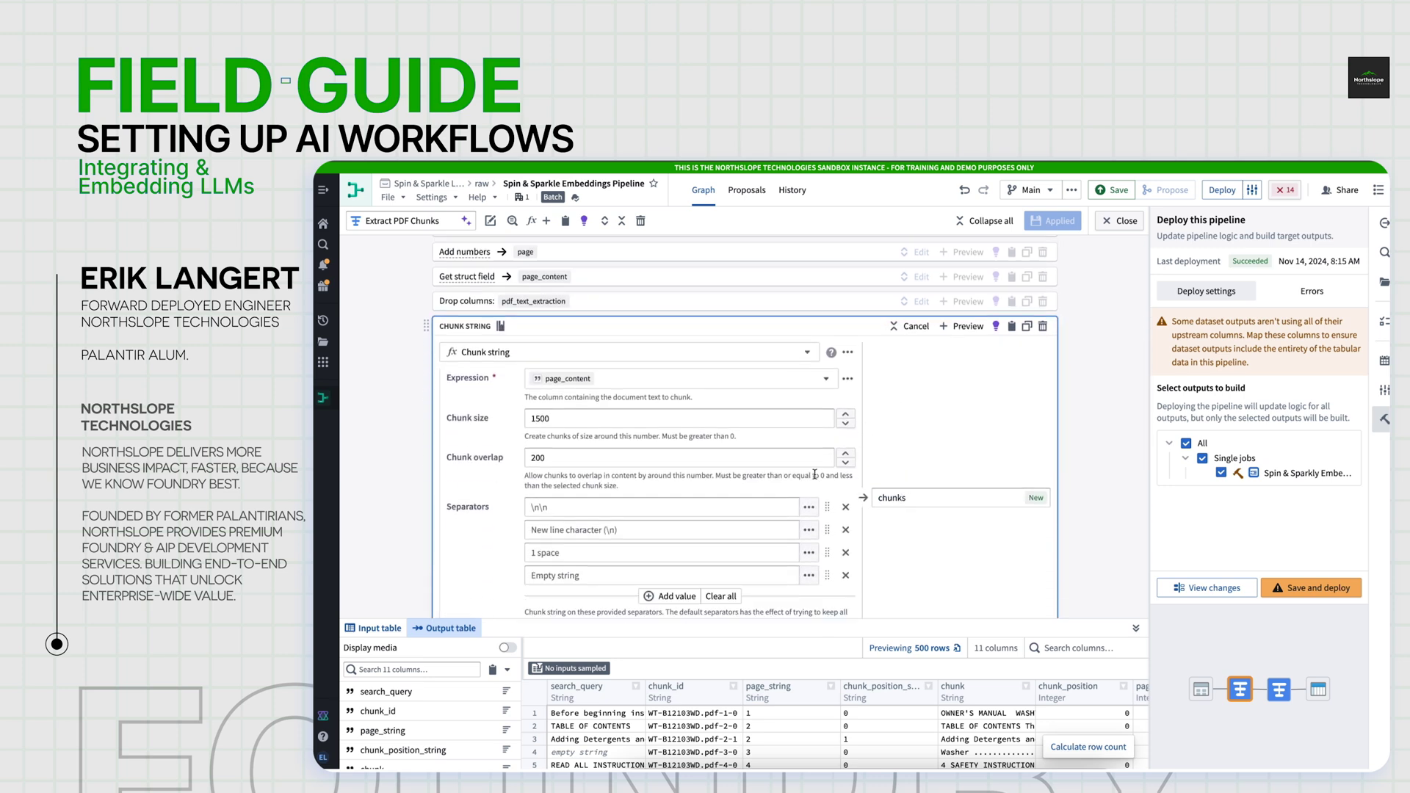
pyautogui.scroll(-1, 922, 411)
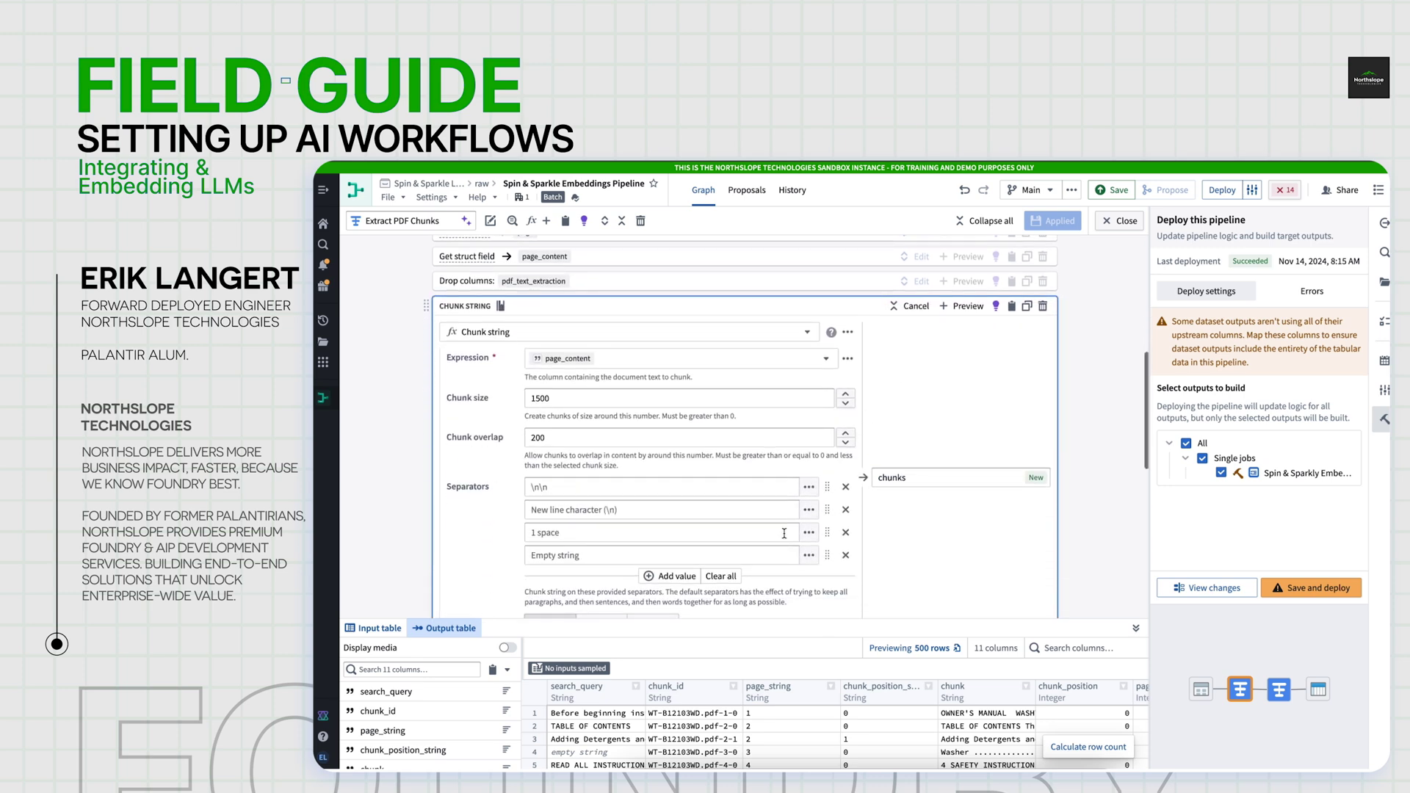
pyautogui.click(910, 307)
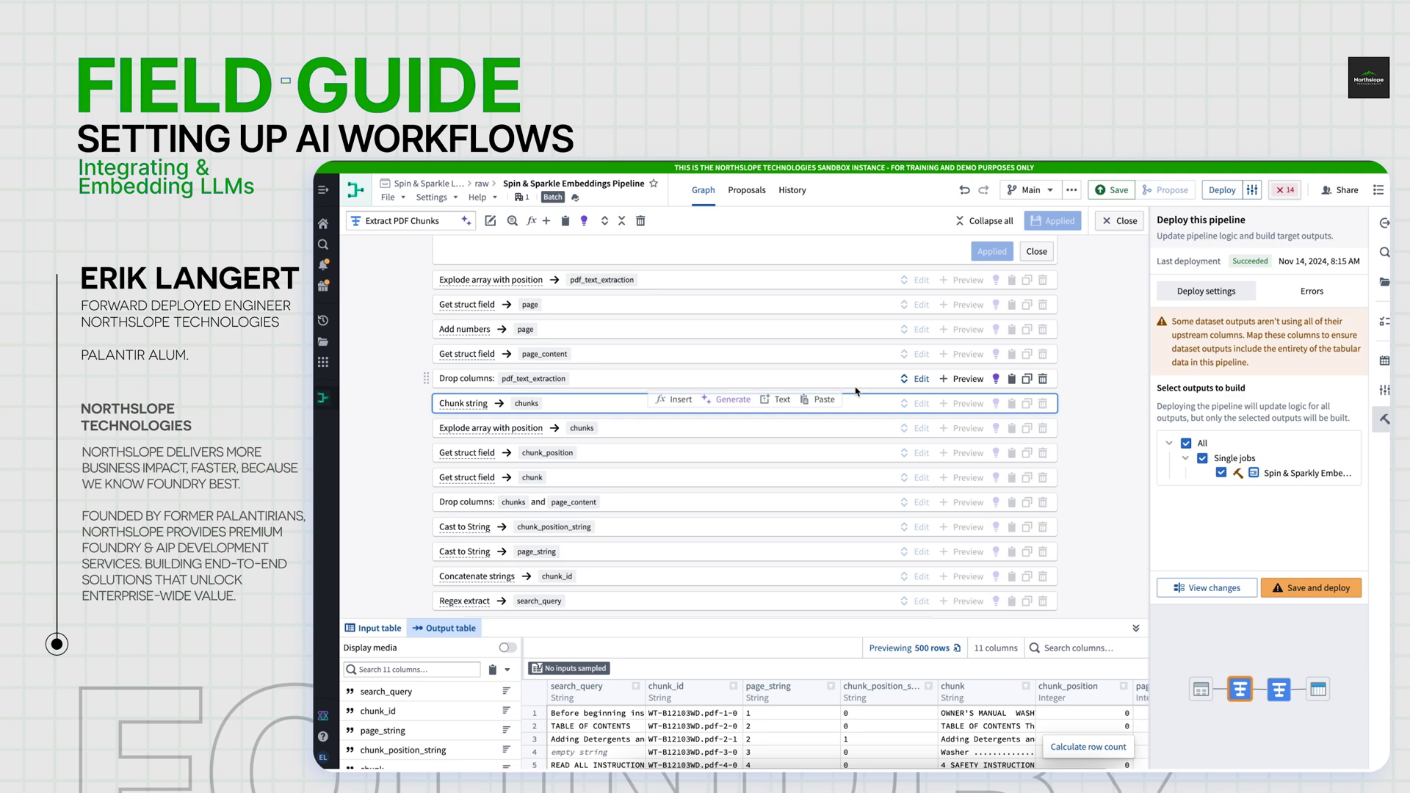
# Check the Text to embeddings step uses text-embedding-ada-002, then close without applying.
pyautogui.click(1119, 221)
pyautogui.rightClick(907, 357)
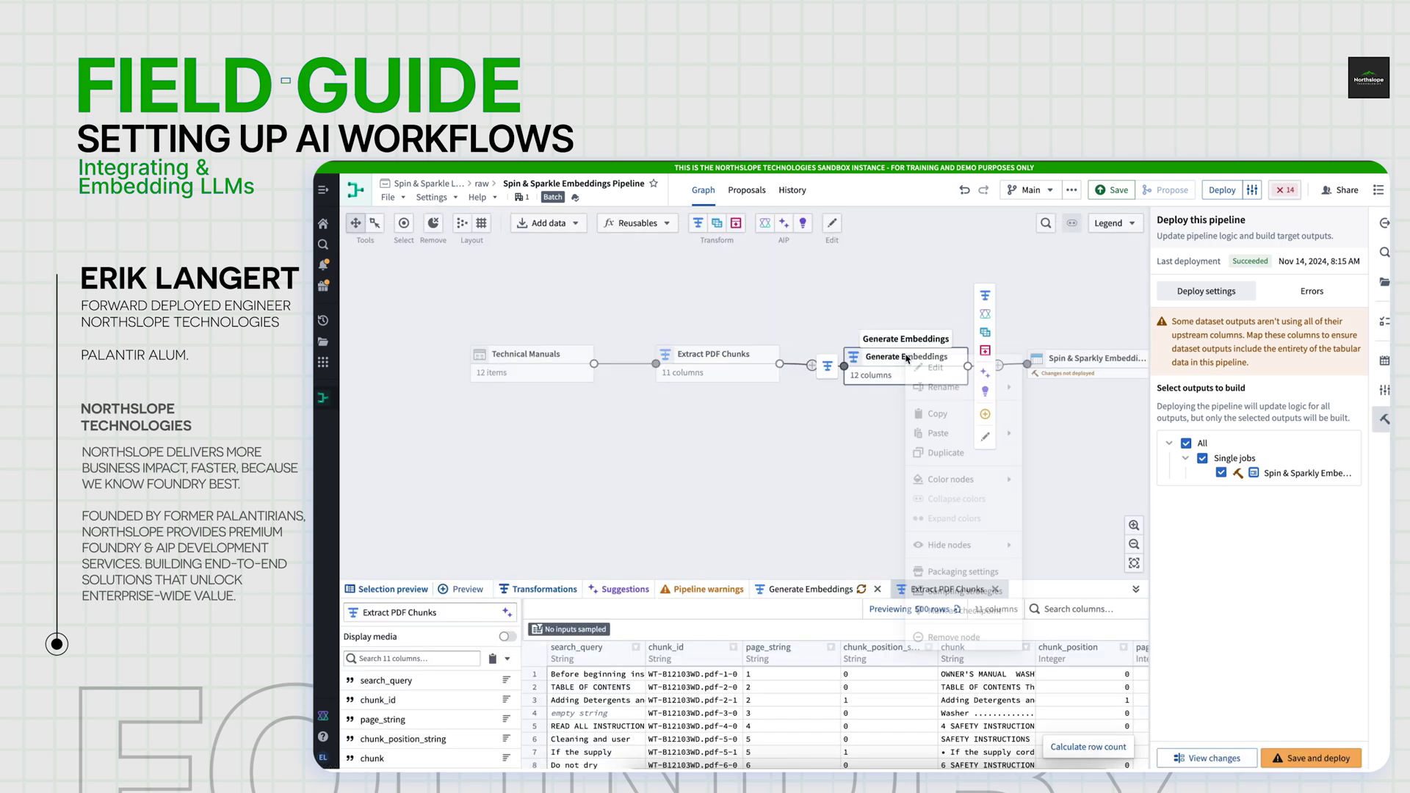
pyautogui.click(931, 367)
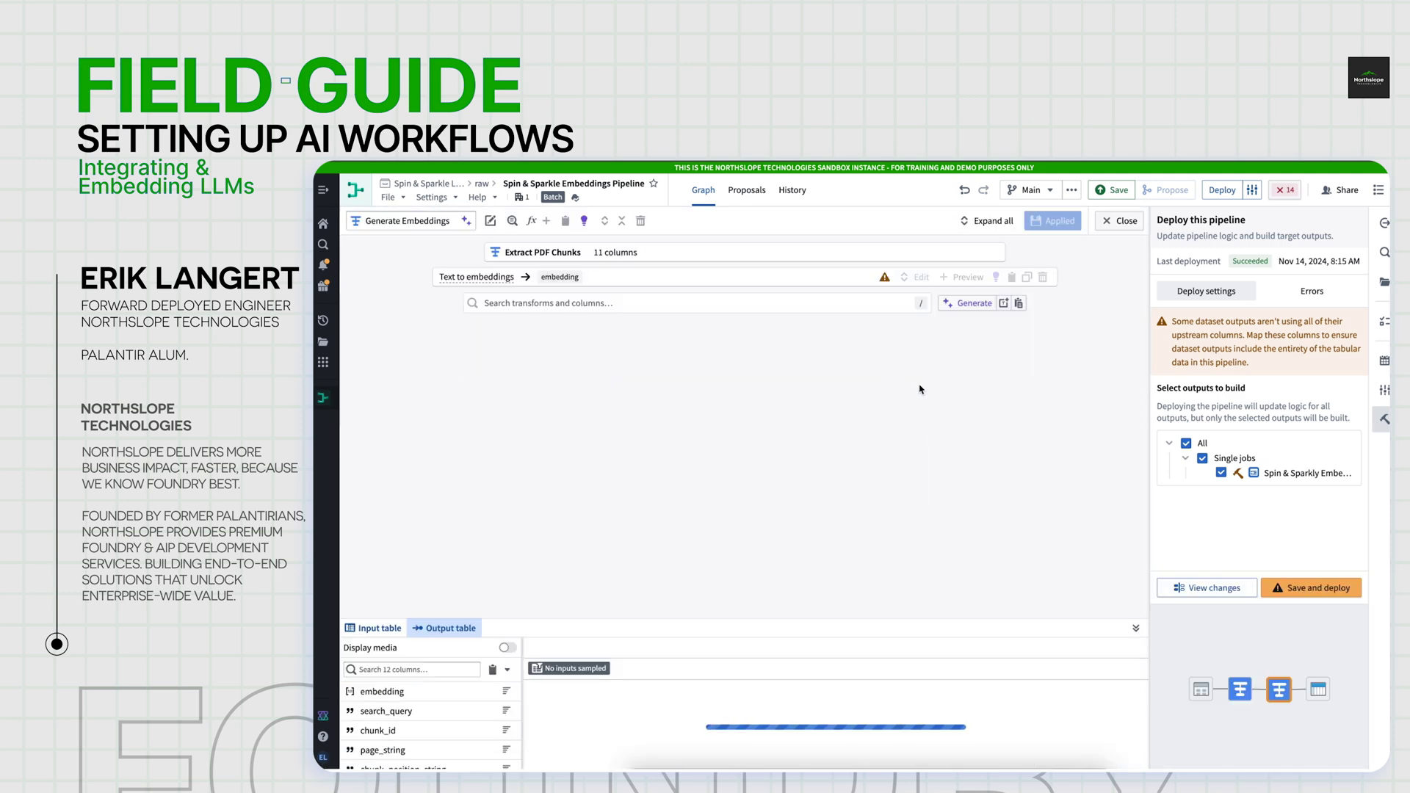
pyautogui.click(917, 277)
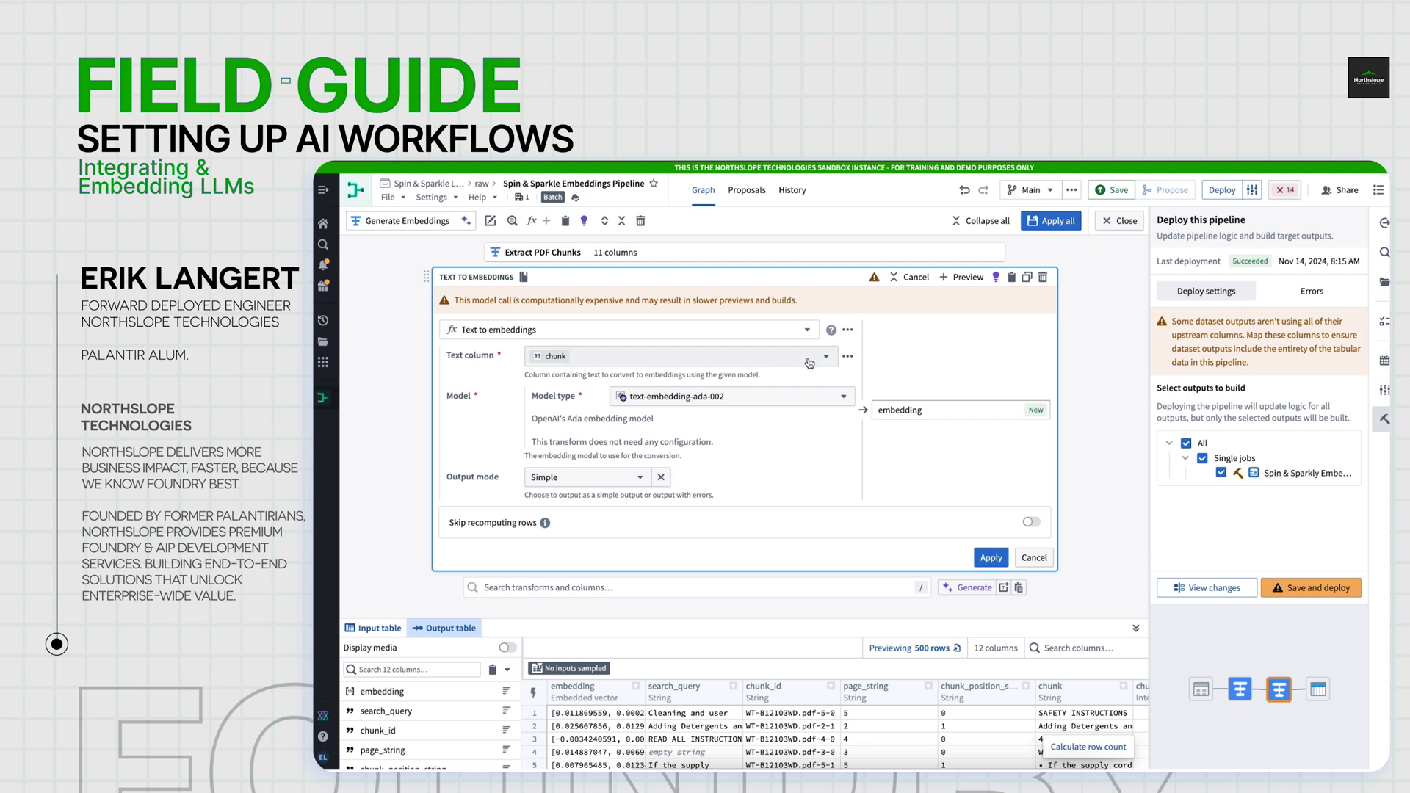
pyautogui.click(782, 400)
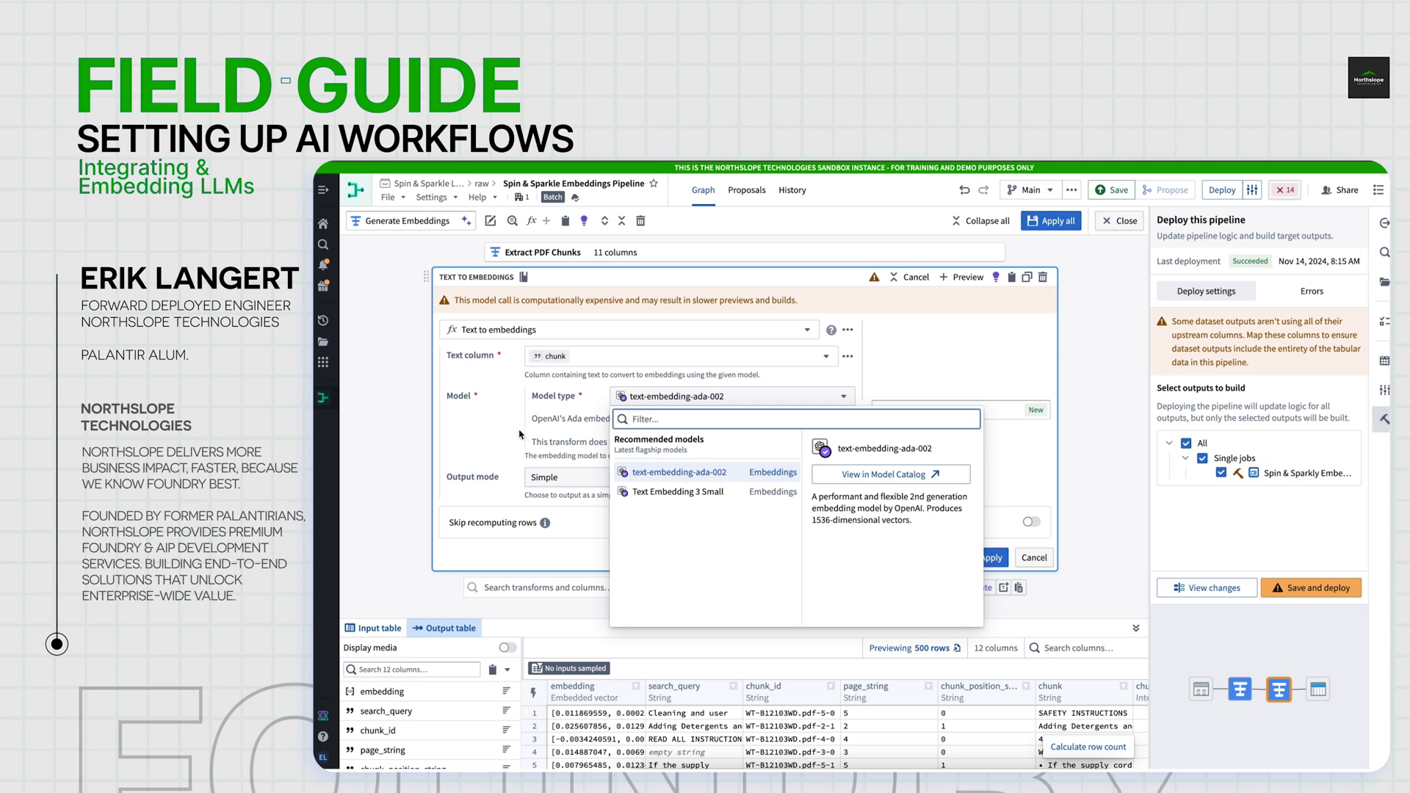
pyautogui.click(716, 475)
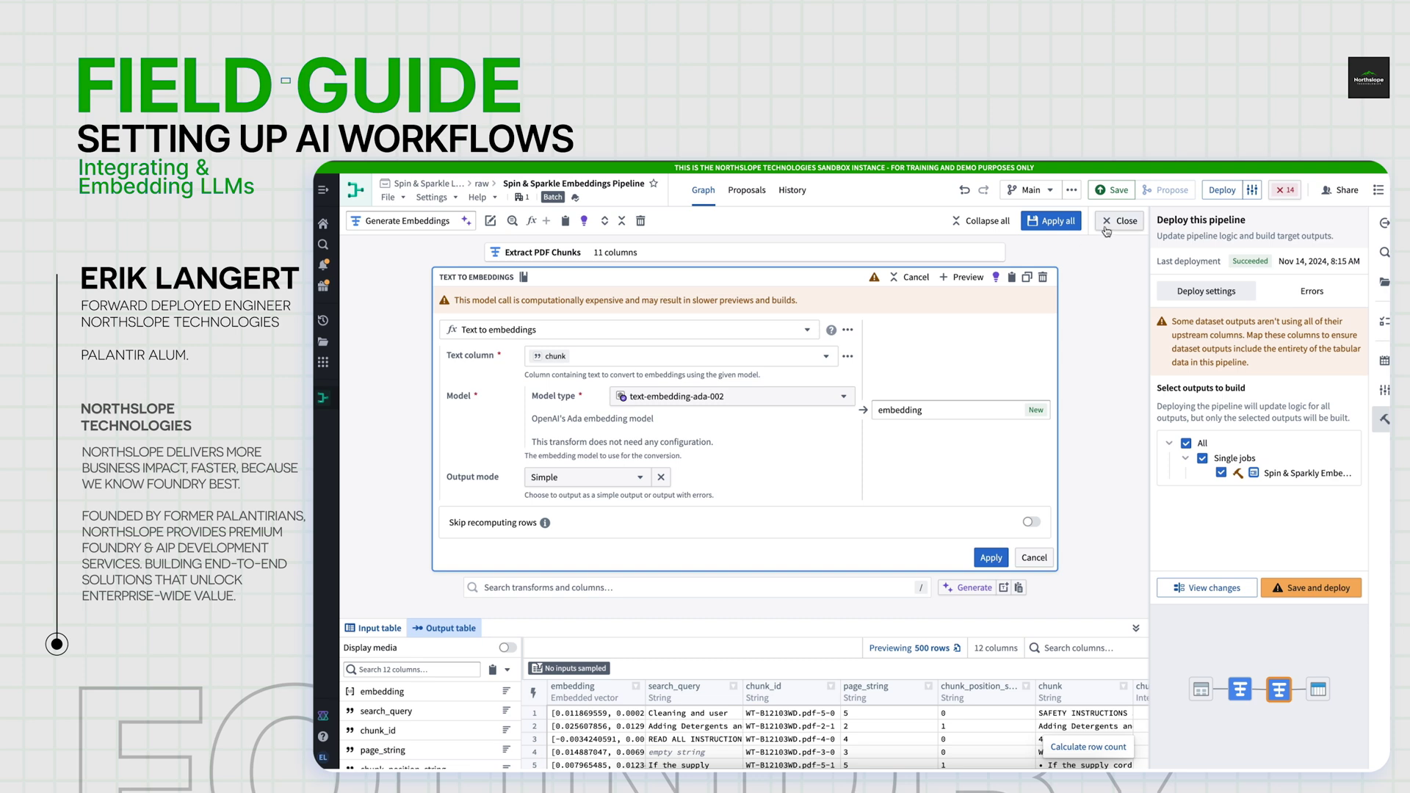
pyautogui.click(1107, 229)
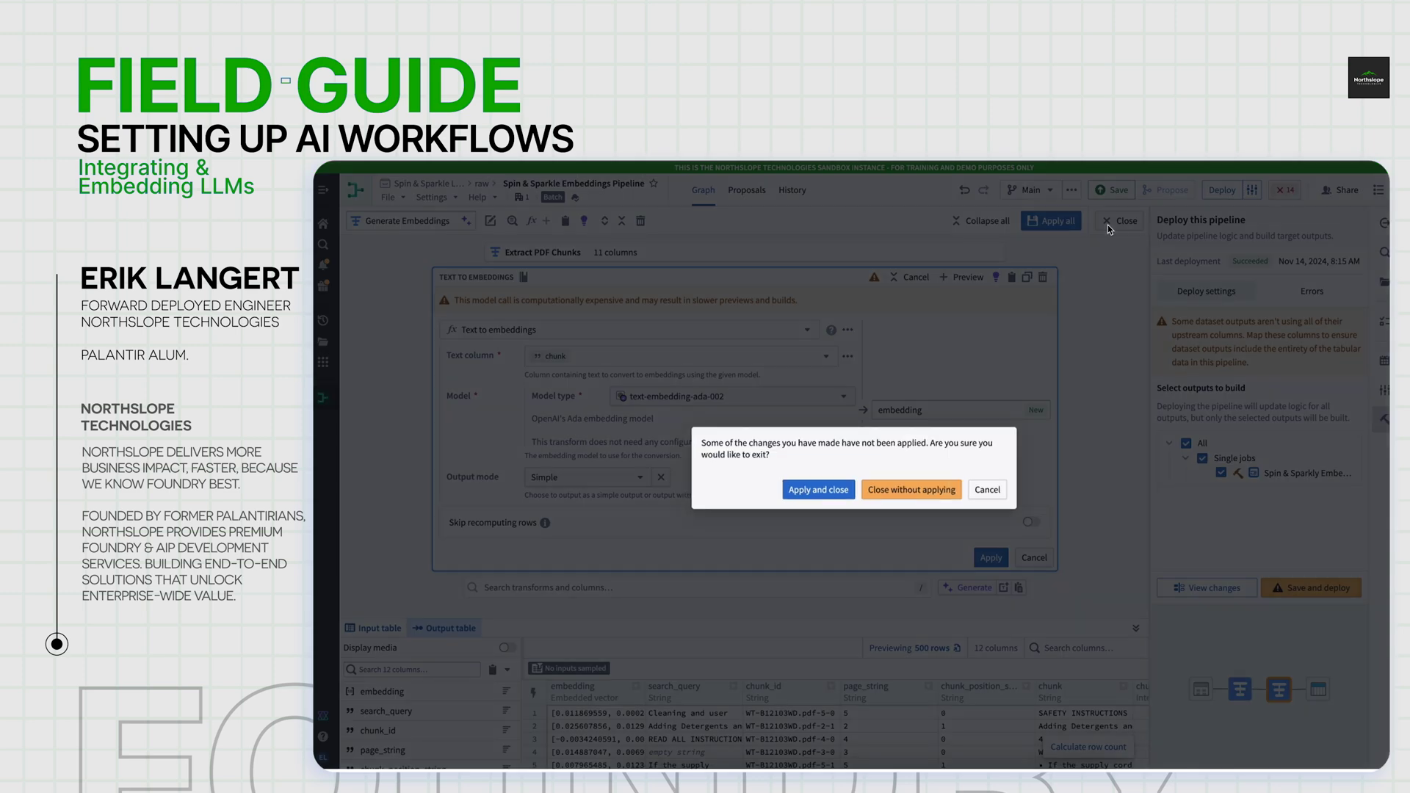
pyautogui.click(880, 506)
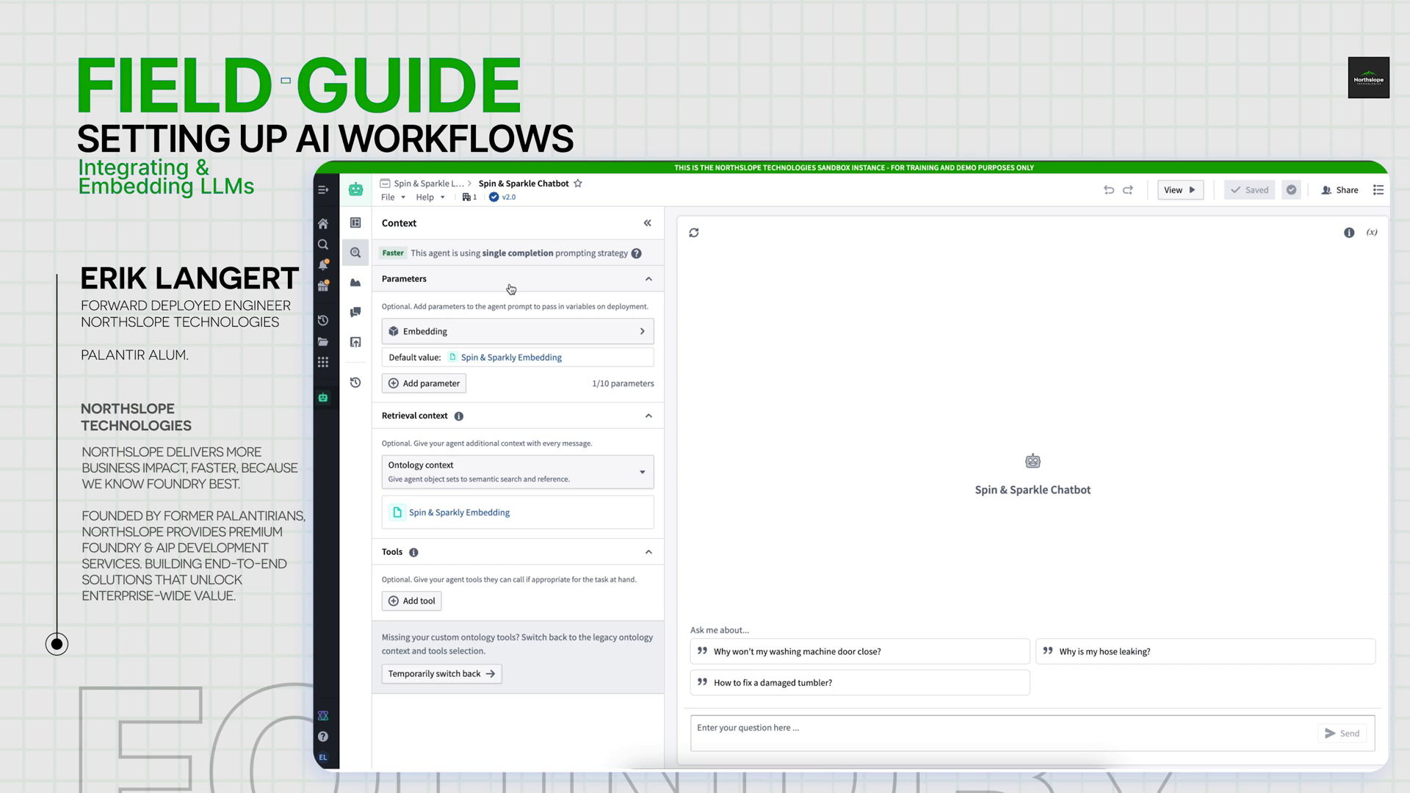
# Review the Embedding parameter's description and its Spin & Sparkly Embedding object type.
pyautogui.click(584, 336)
pyautogui.click(398, 216)
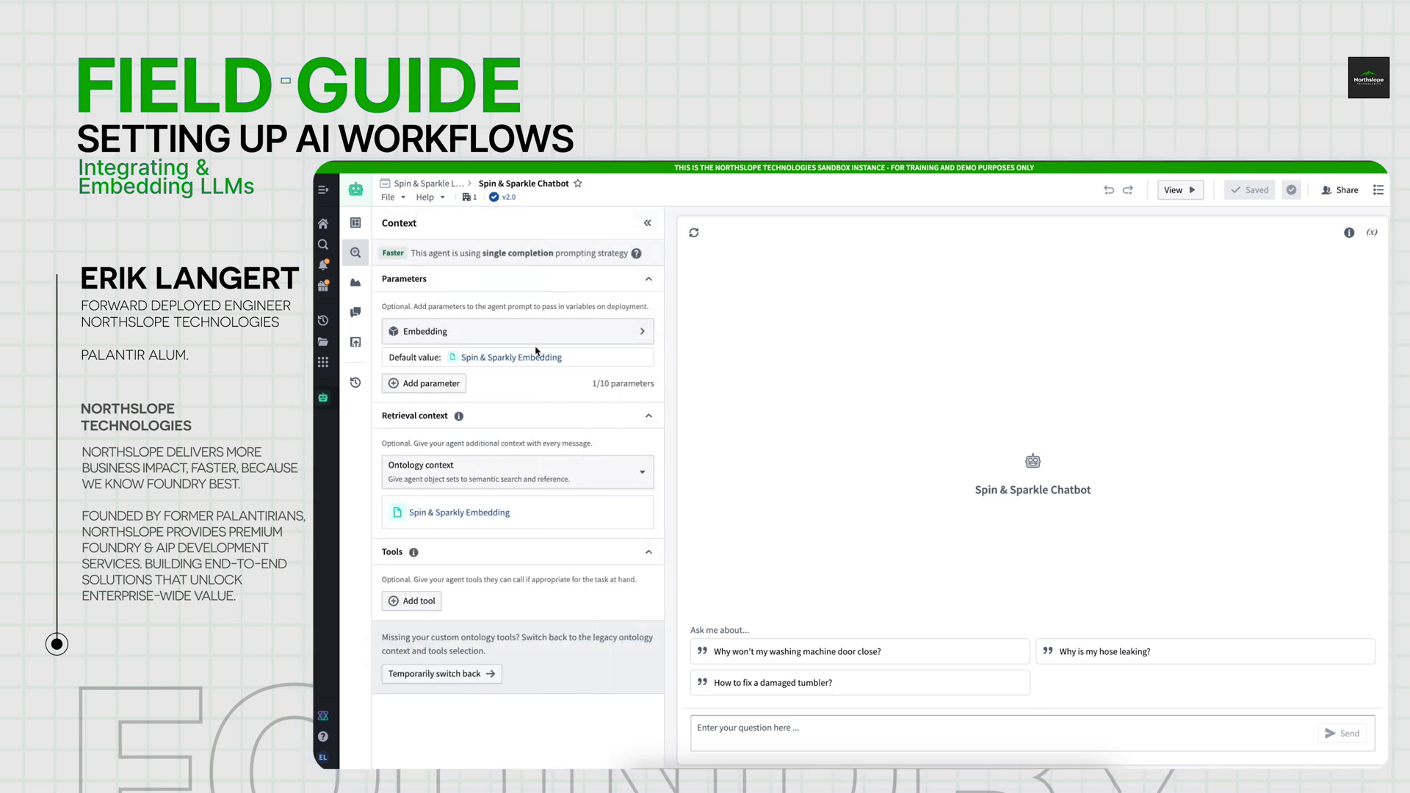
pyautogui.click(597, 339)
pyautogui.click(491, 329)
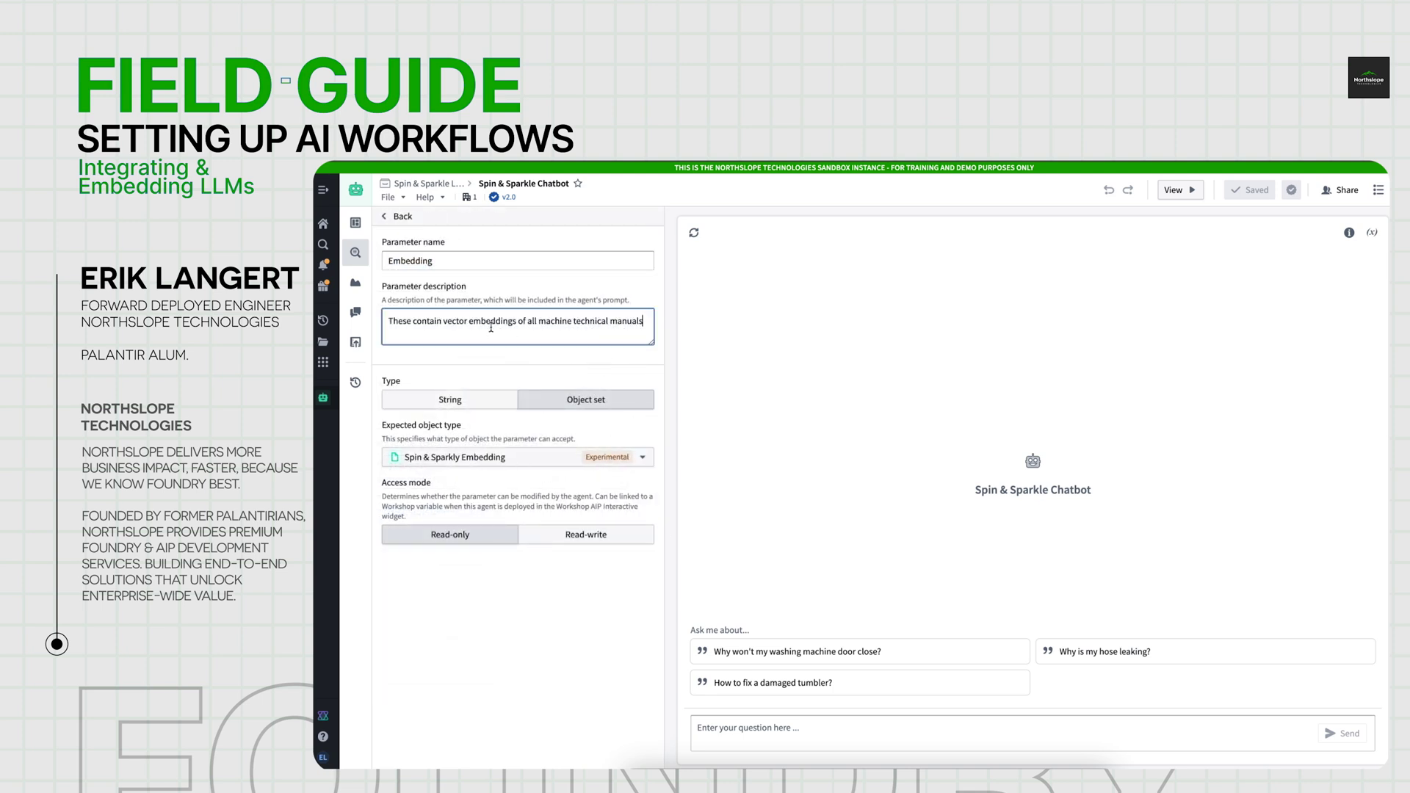
pyautogui.click(513, 457)
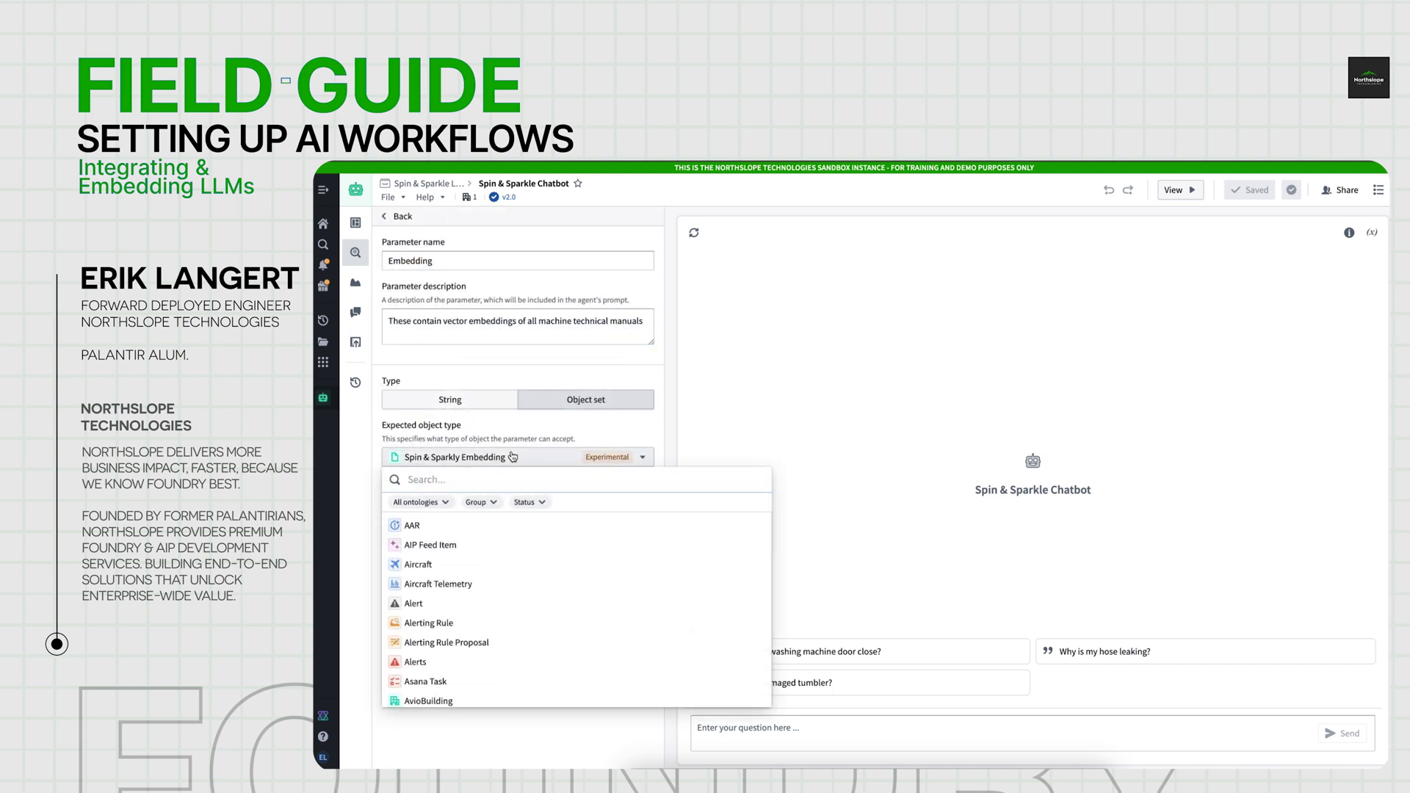
pyautogui.click(512, 457)
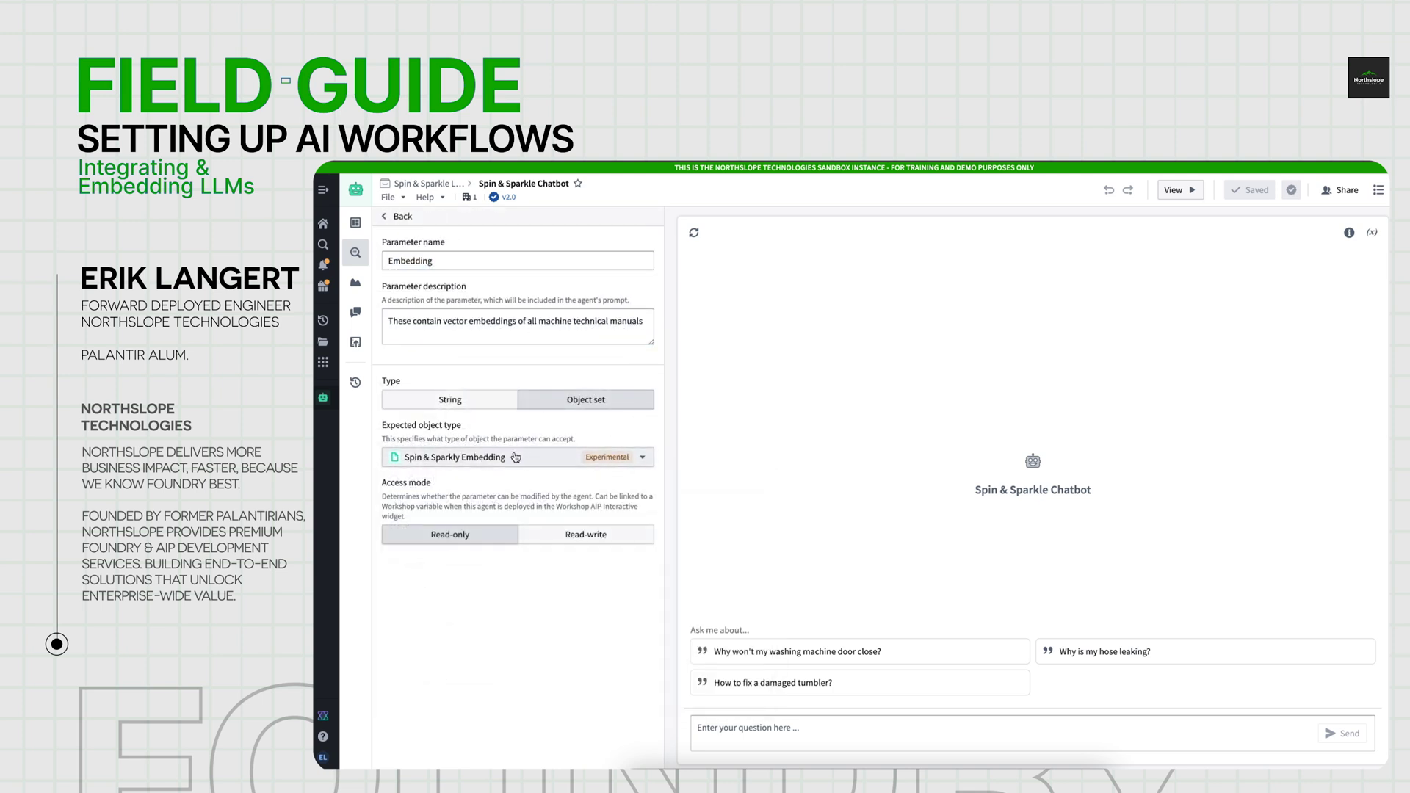
pyautogui.doubleClick(491, 323)
pyautogui.click(502, 328)
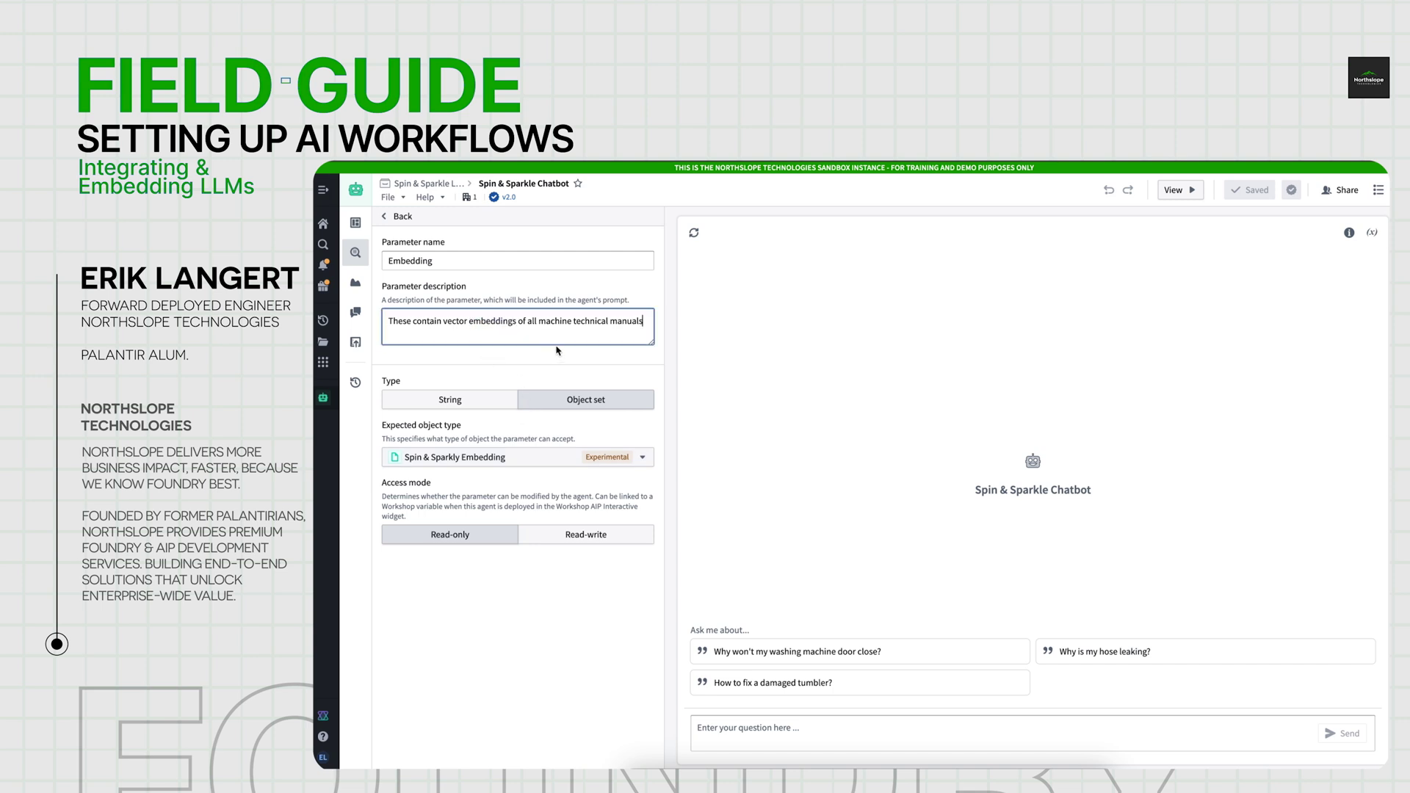
pyautogui.moveTo(443, 321); pyautogui.dragTo(506, 324)
pyautogui.click(507, 325)
pyautogui.click(389, 217)
# Confirm GPT-4o as the agent's language model.
pyautogui.click(361, 277)
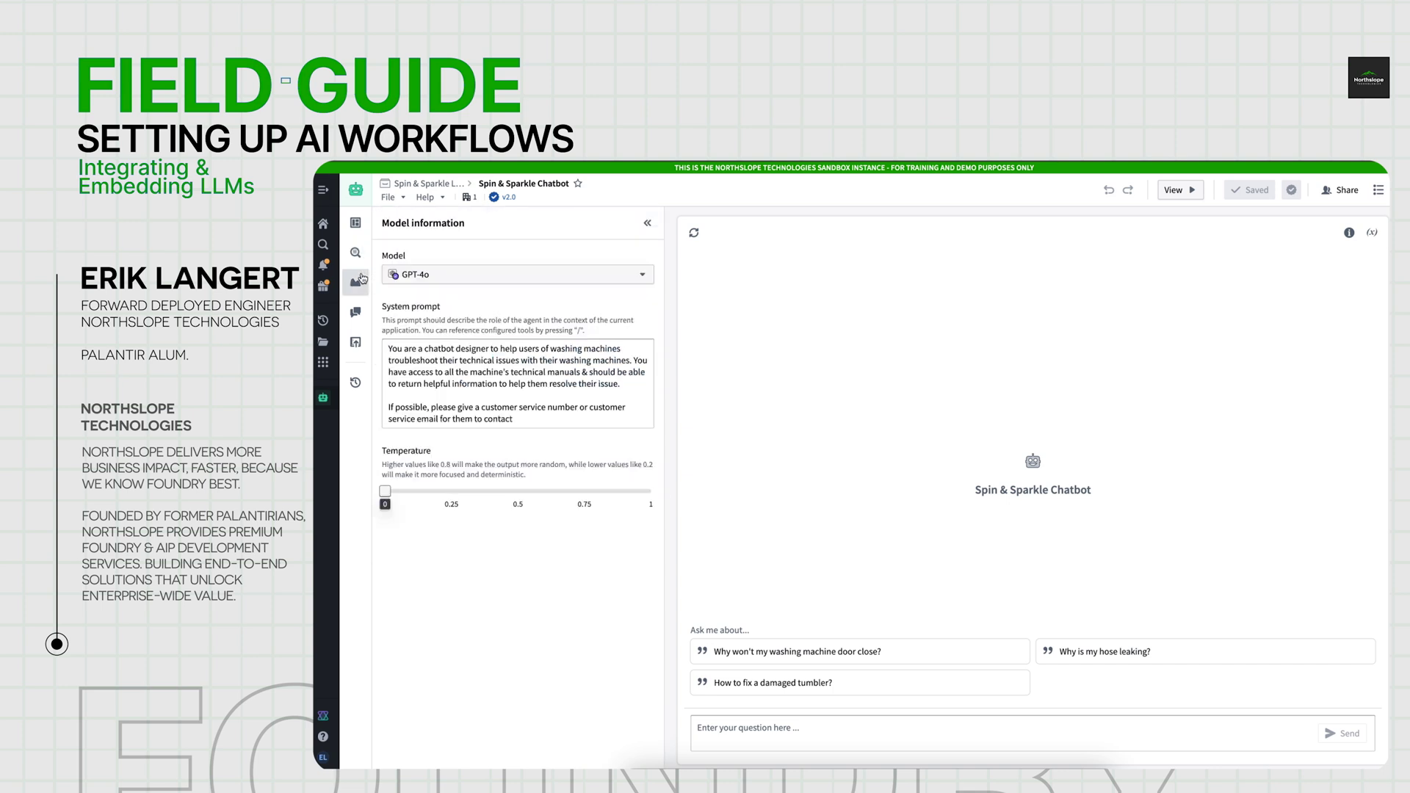
pyautogui.click(435, 281)
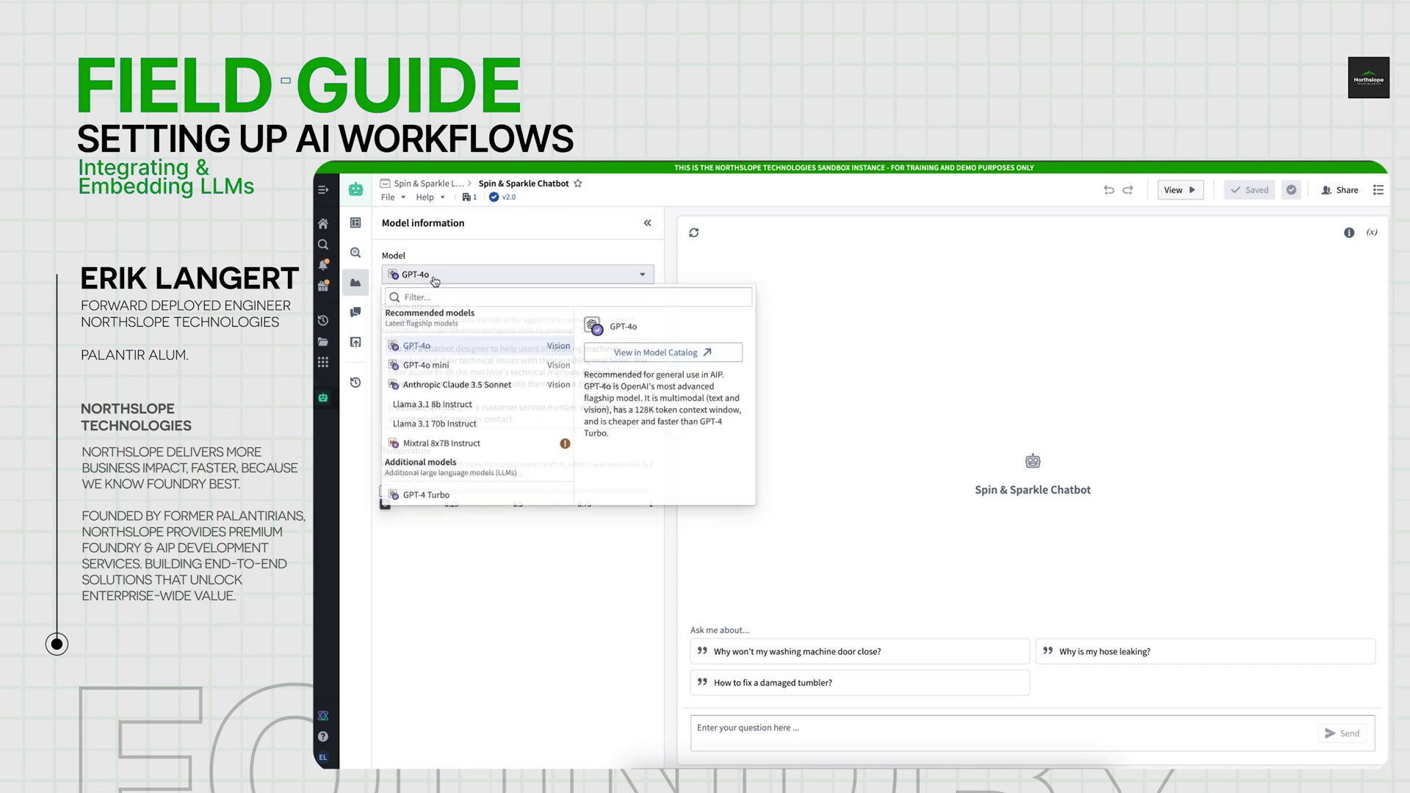
pyautogui.click(468, 254)
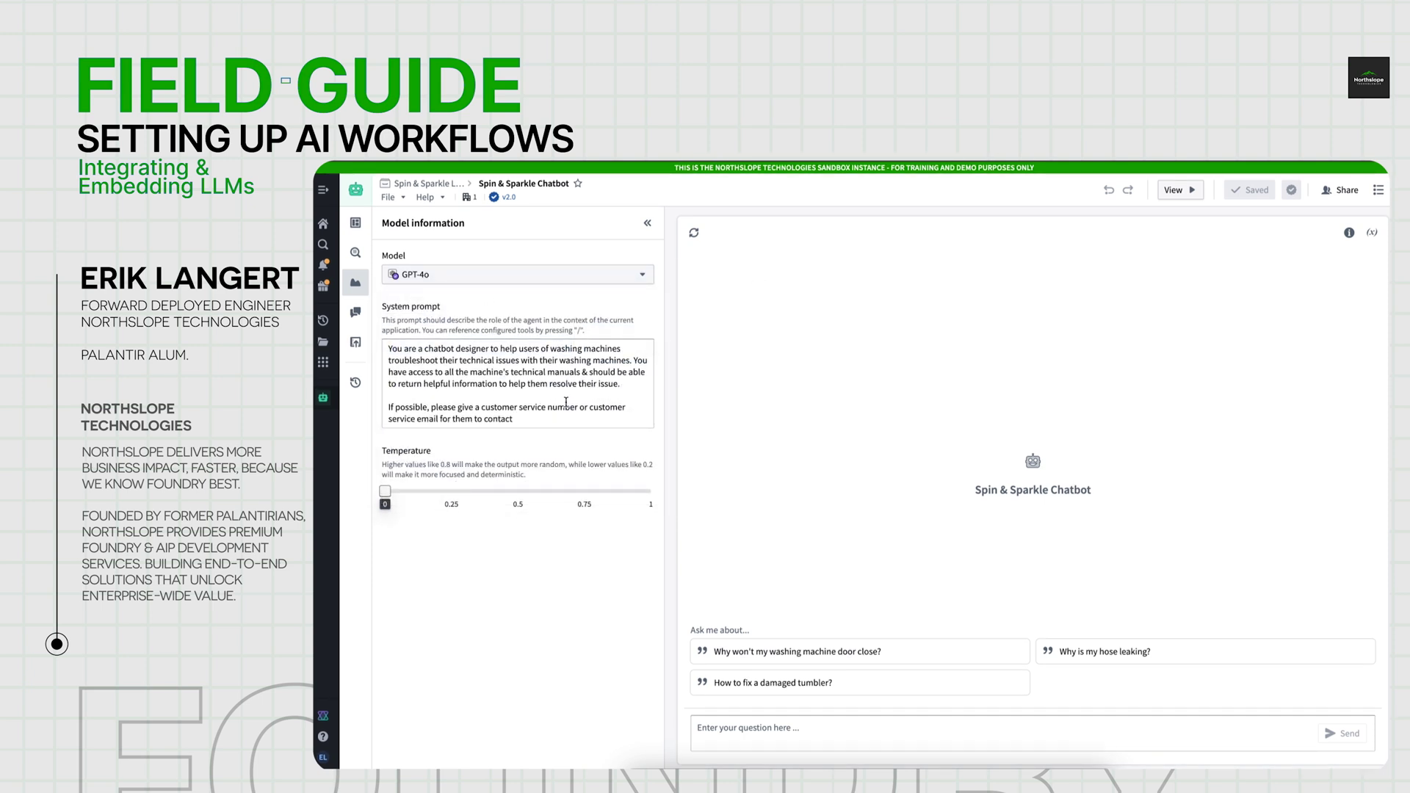
# Look over the conversation starters, including 'Why is my hose leaking?' and the damaged tumbler prompt.
pyautogui.click(356, 312)
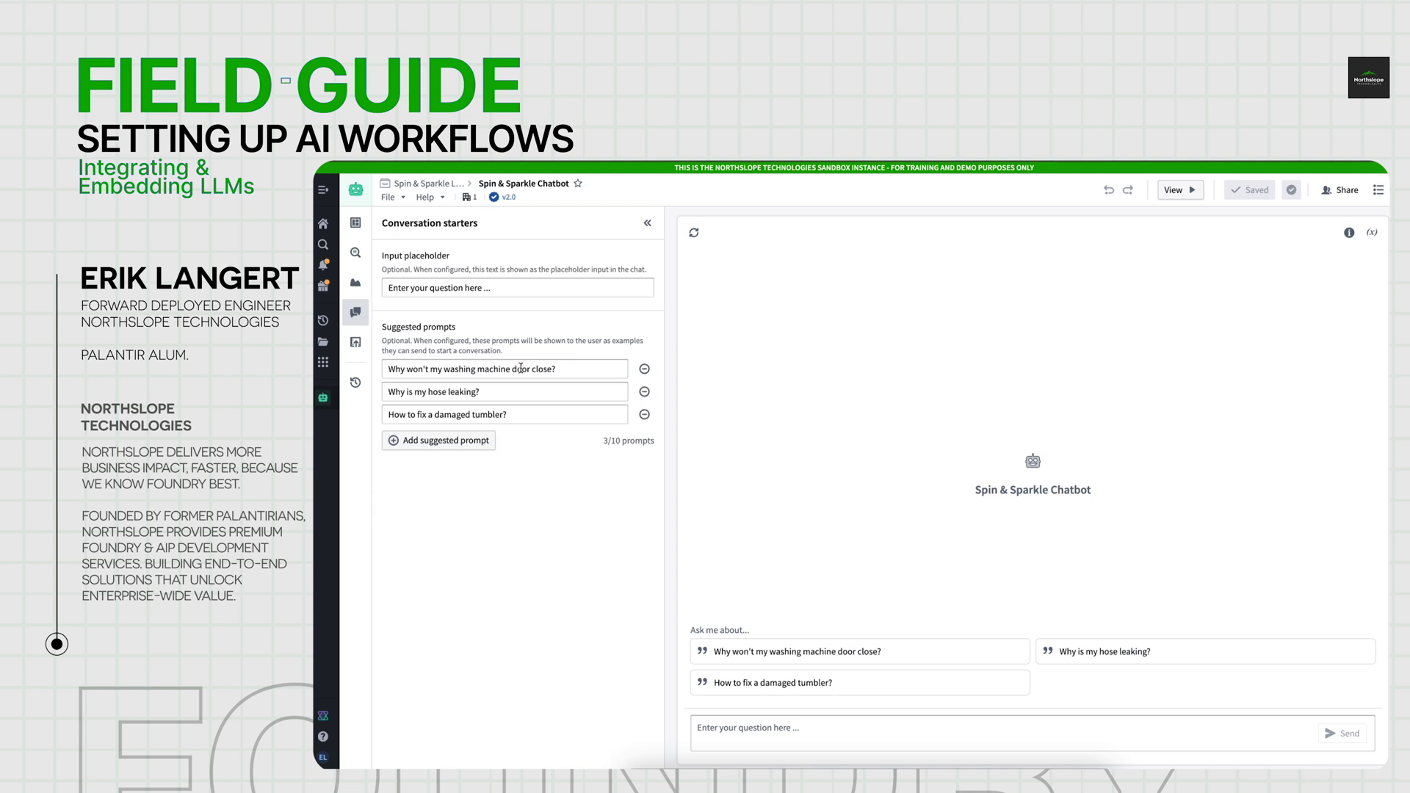
pyautogui.click(538, 414)
pyautogui.click(569, 368)
pyautogui.click(543, 390)
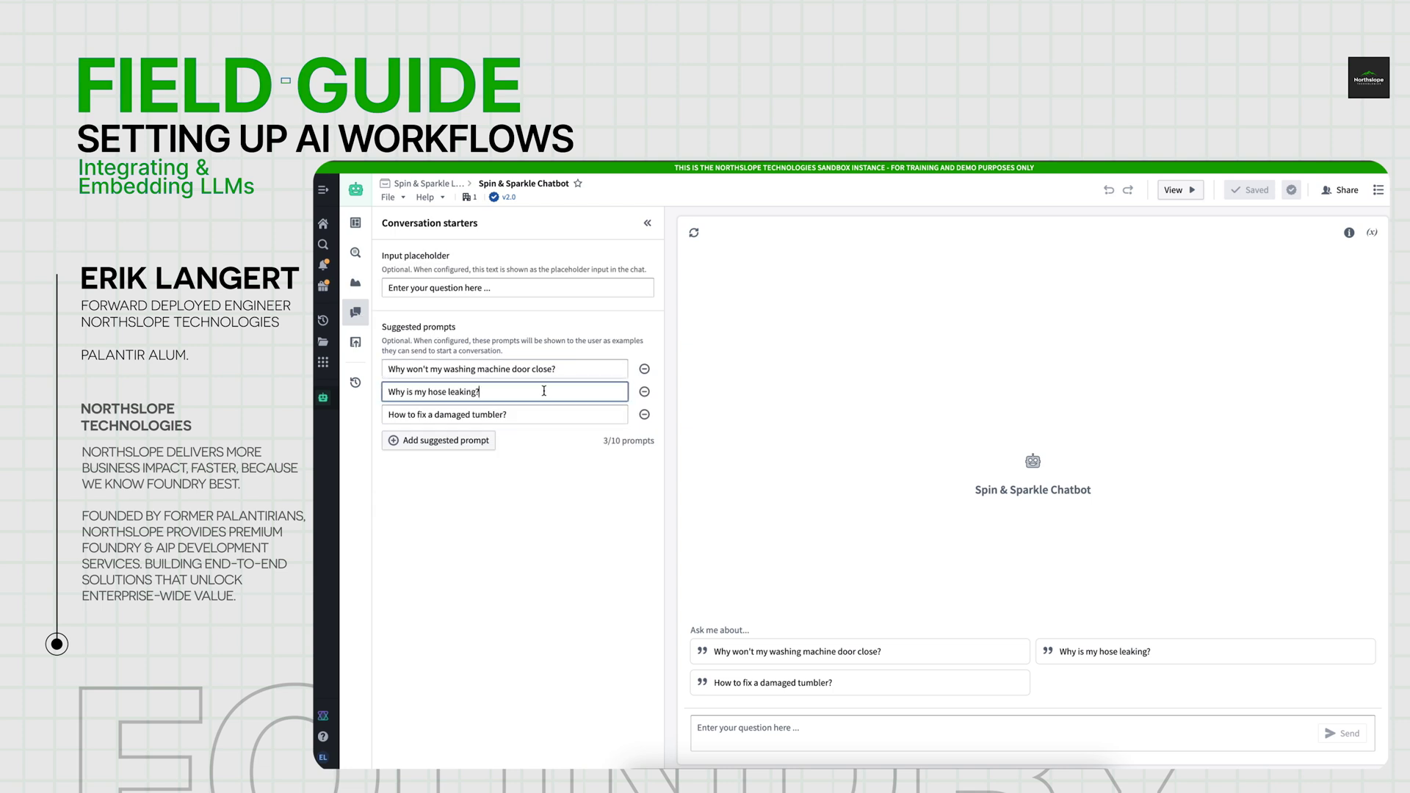
pyautogui.click(550, 414)
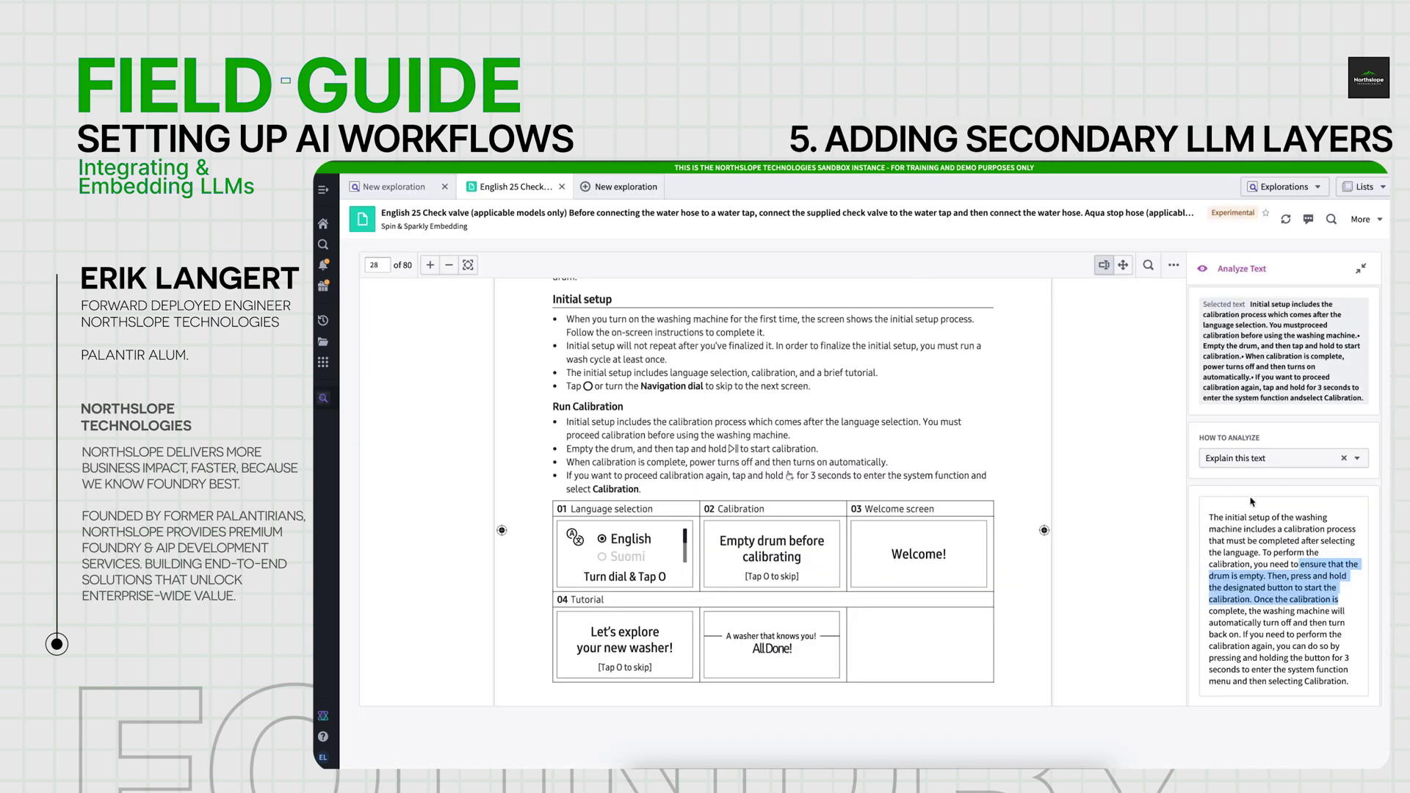
# Highlight the opening lines of the calibration explanation on manual page 28.
pyautogui.moveTo(1221, 518); pyautogui.dragTo(1279, 567)
pyautogui.click(1277, 513)
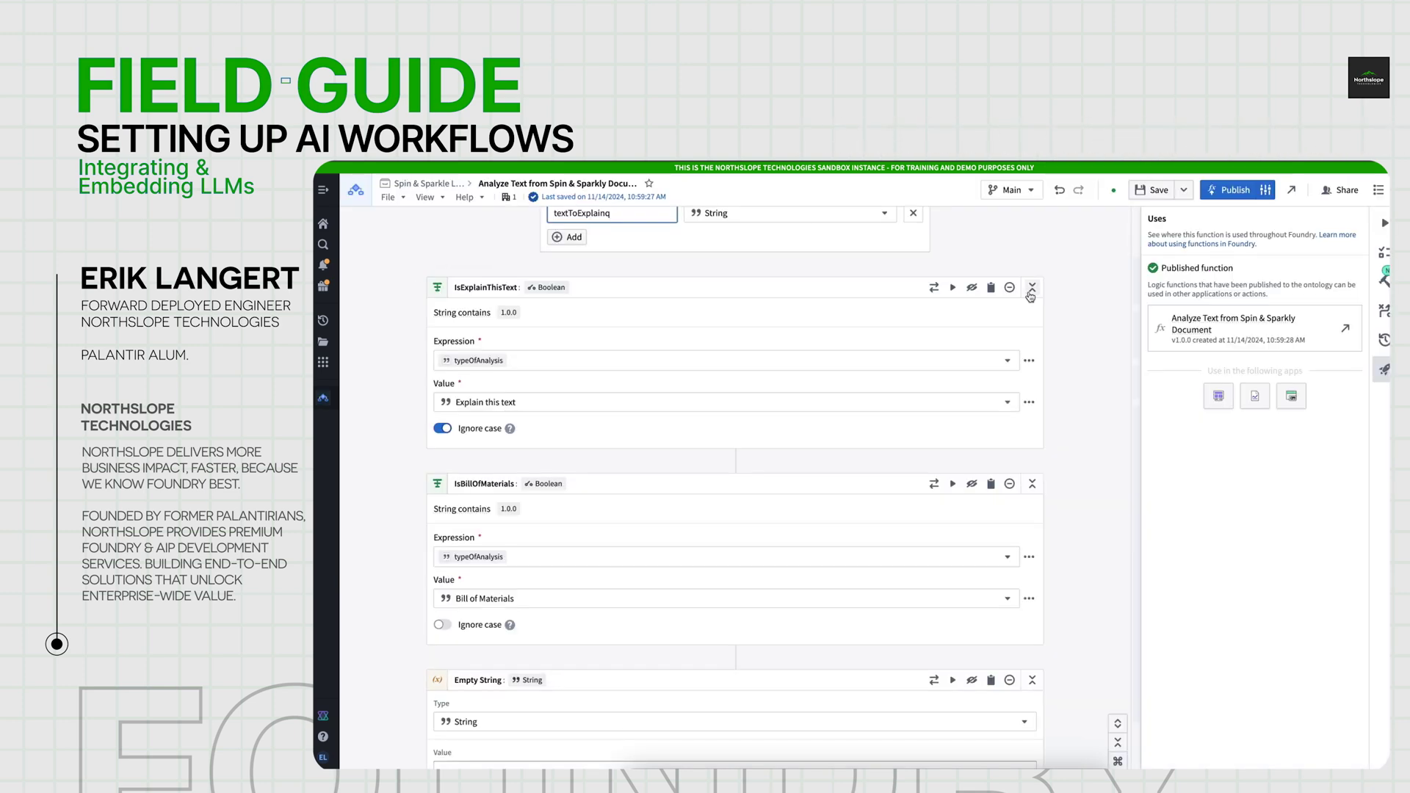
# Scroll up to the Inputs panel of the Analyze Text from Spin & Sparkly Document function.
pyautogui.scroll(5, 1053, 318)
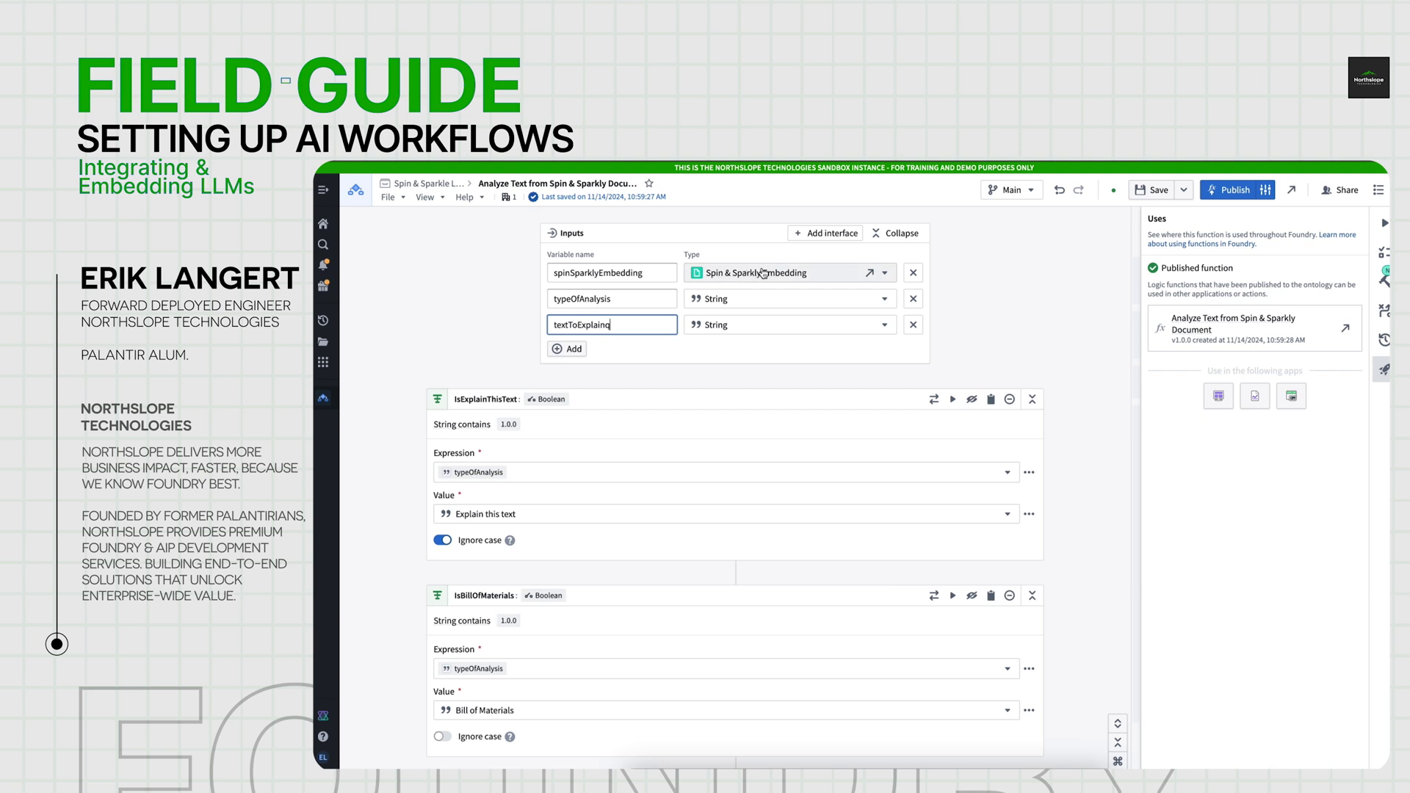
# Rename the third input from 'textToExplainq' to 'textToExplain'.
pyautogui.click(600, 299)
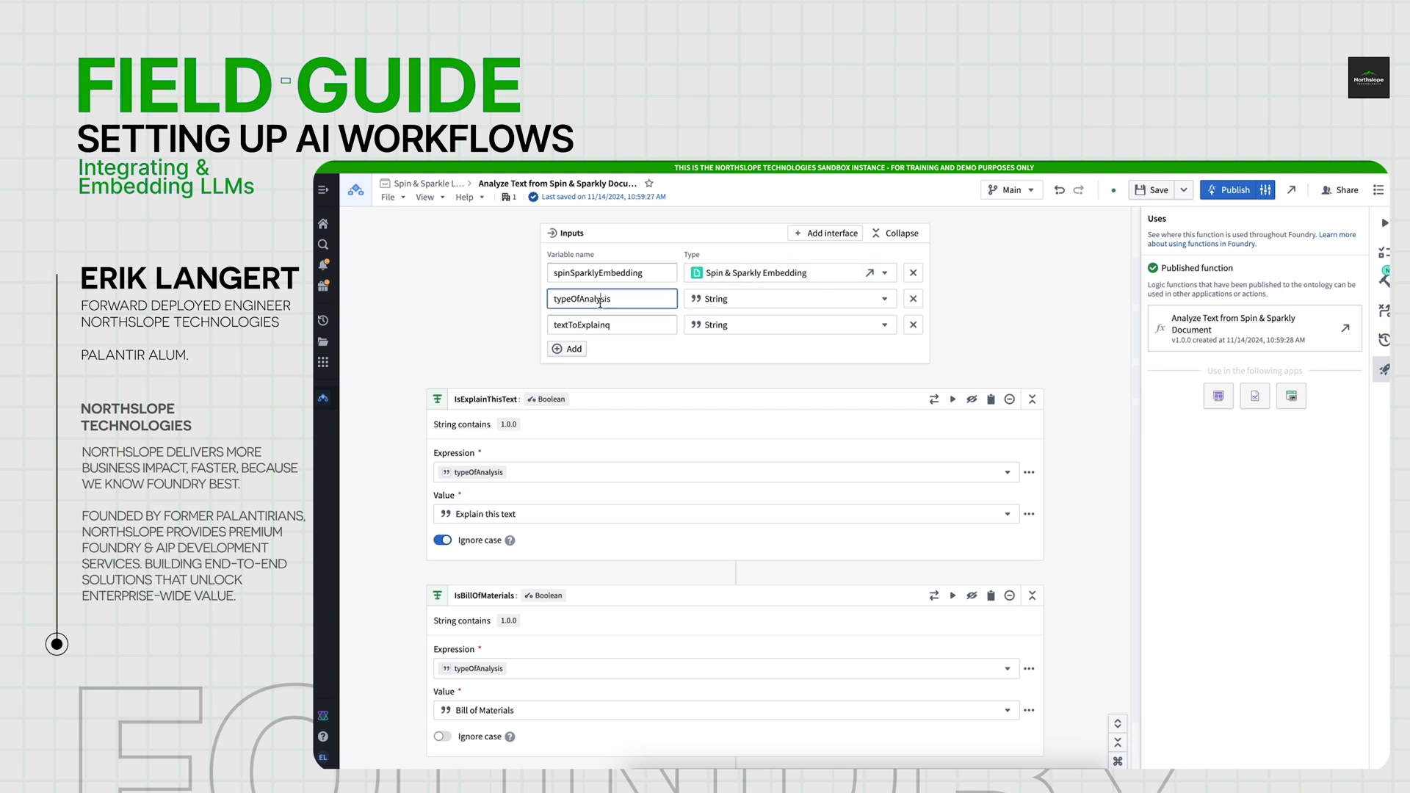
pyautogui.click(608, 324)
pyautogui.press('BackSpace')
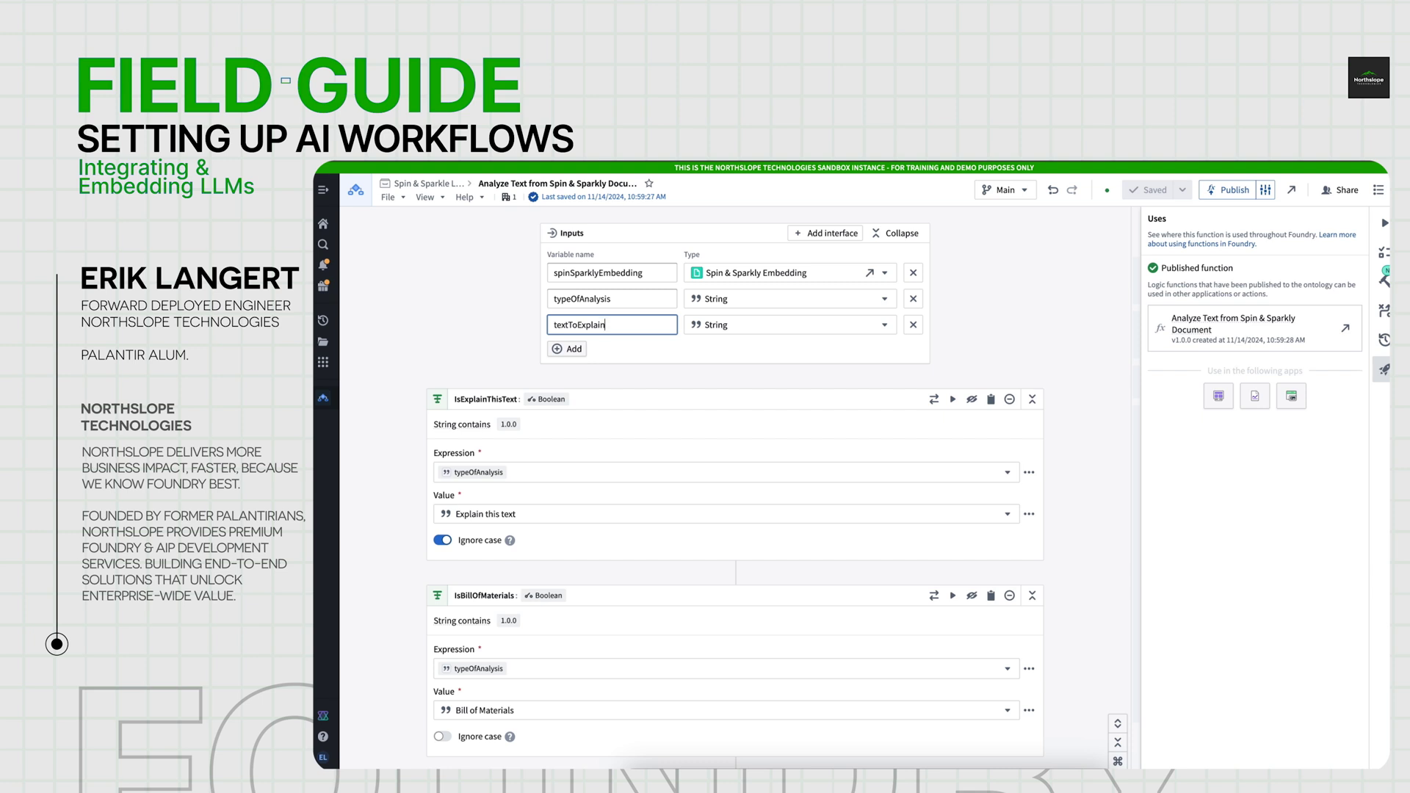
pyautogui.click(995, 327)
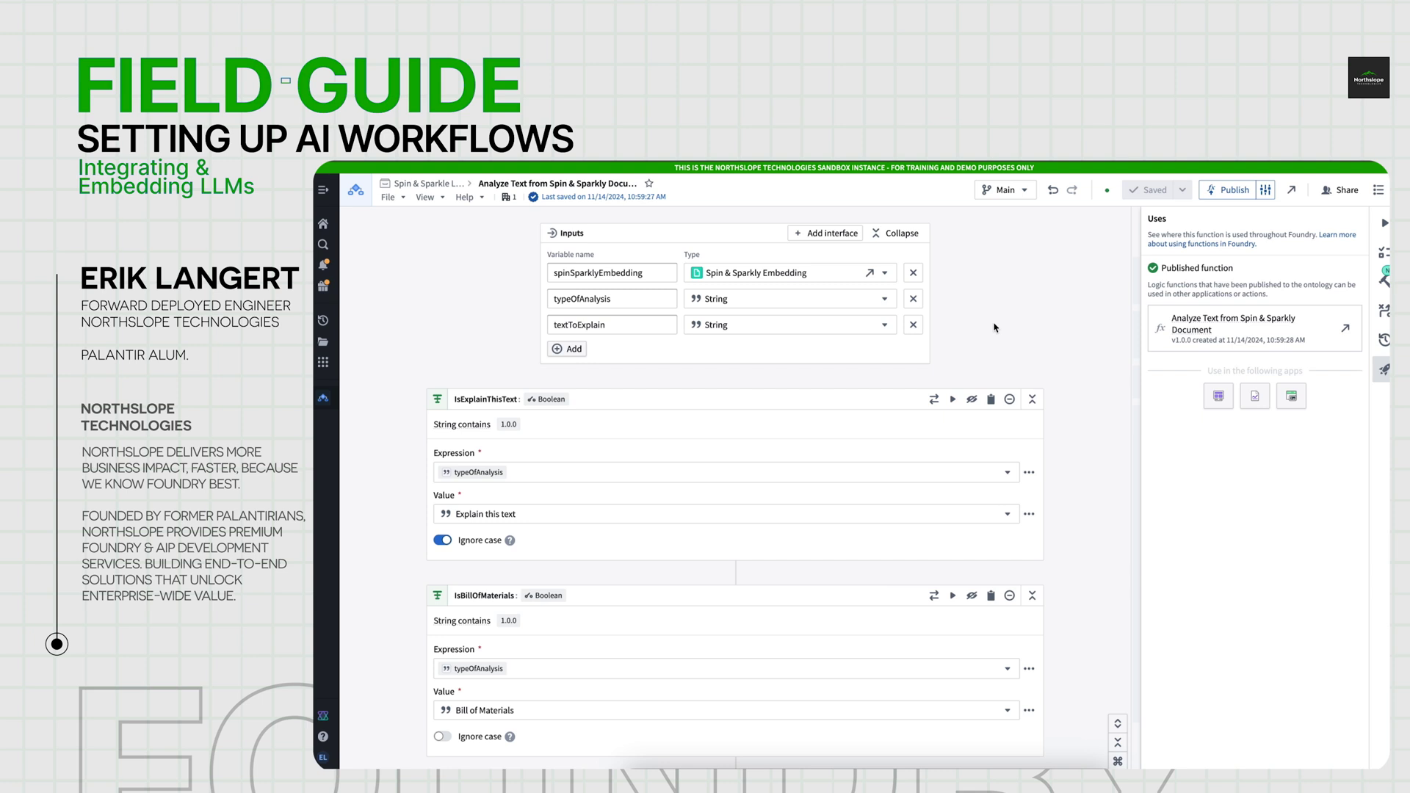
# Scroll through the Conditional board to the LLM - Explain this Text block.
pyautogui.scroll(-3, 1039, 362)
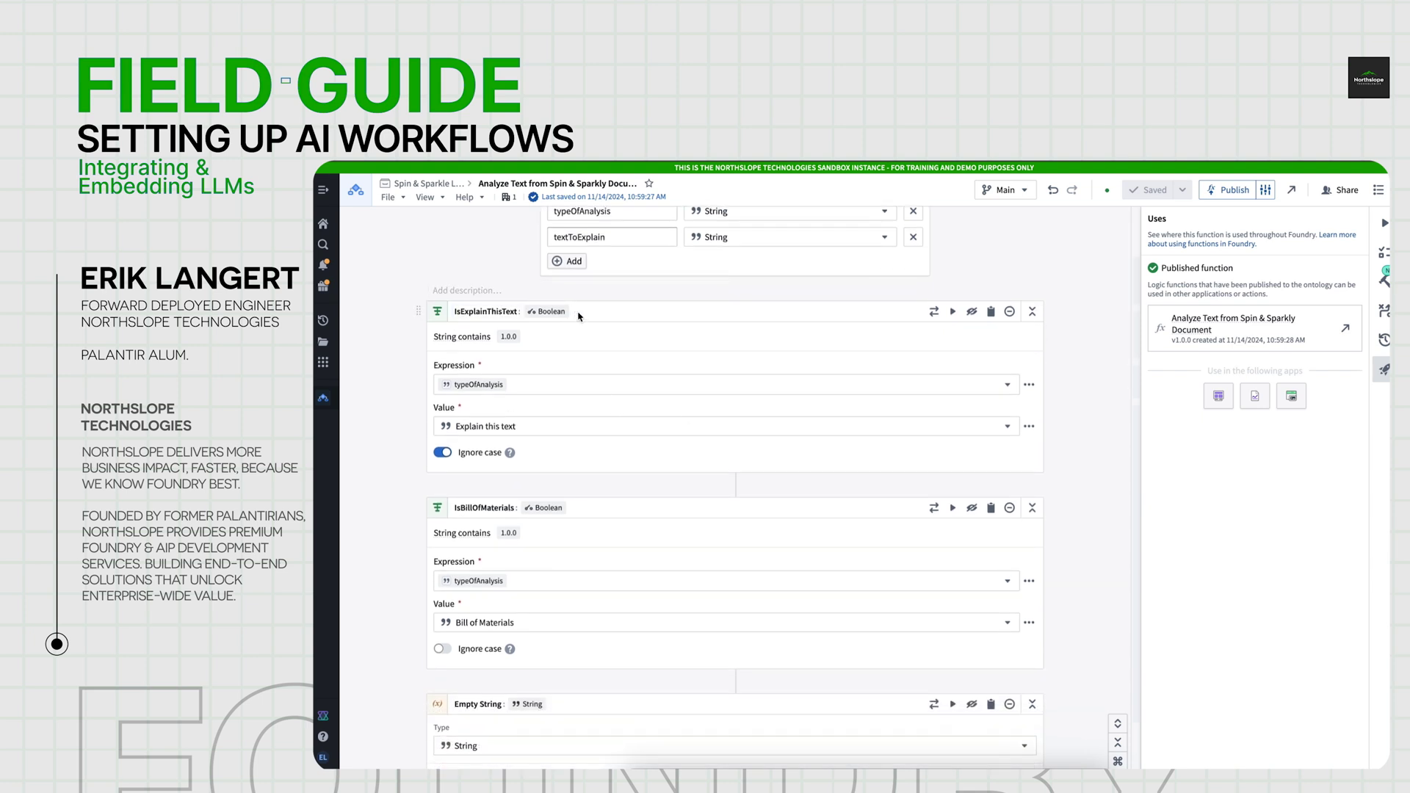
pyautogui.scroll(-5, 637, 340)
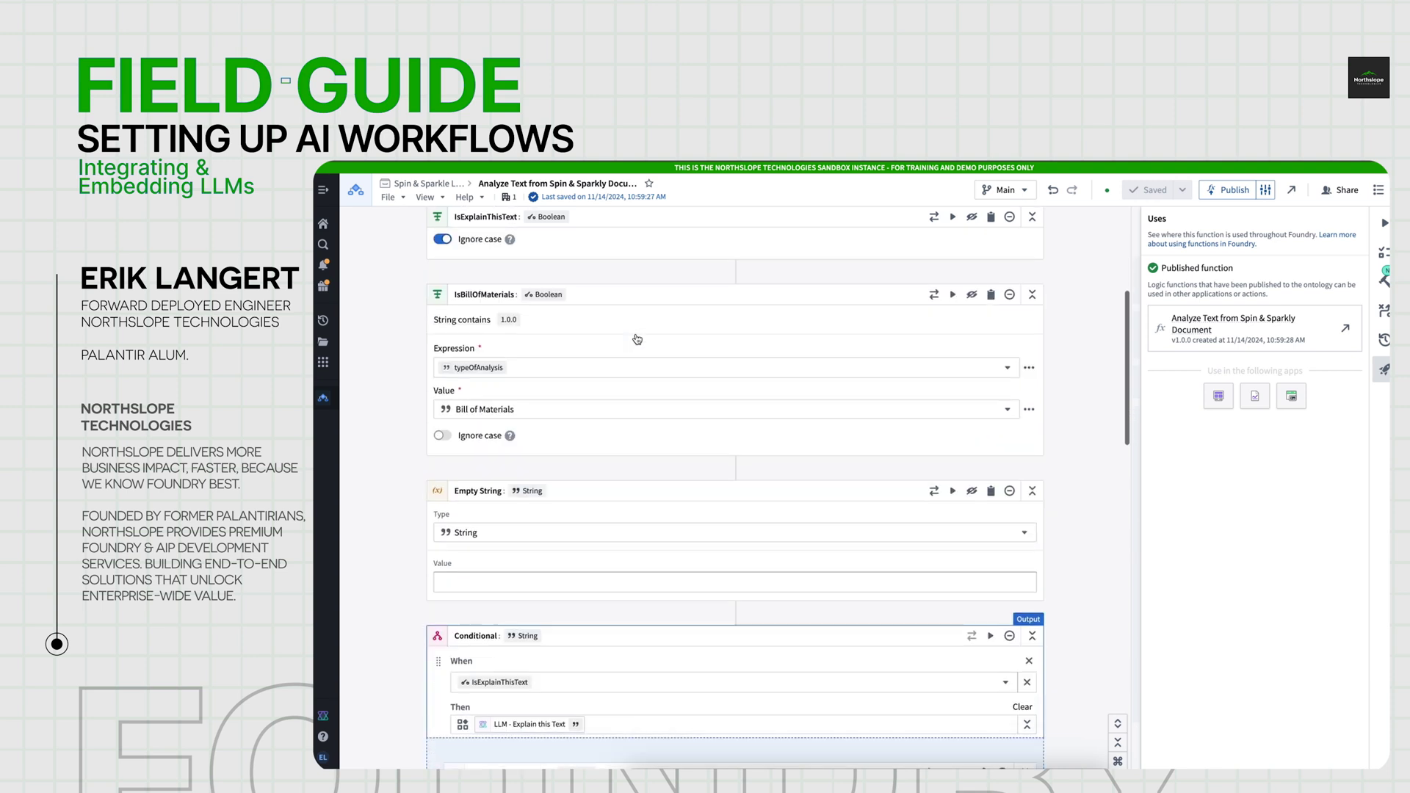
pyautogui.scroll(-3, 637, 339)
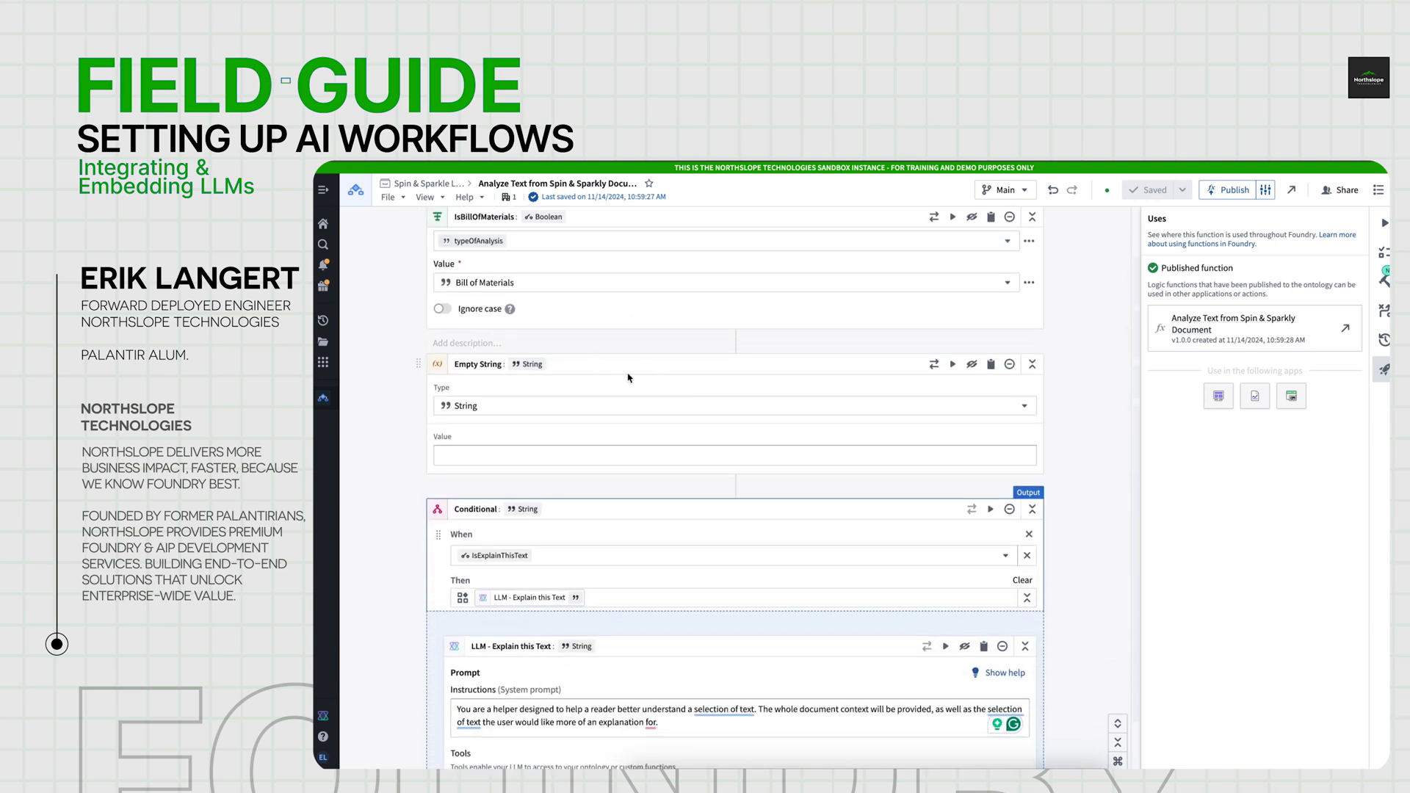
pyautogui.scroll(-4, 628, 377)
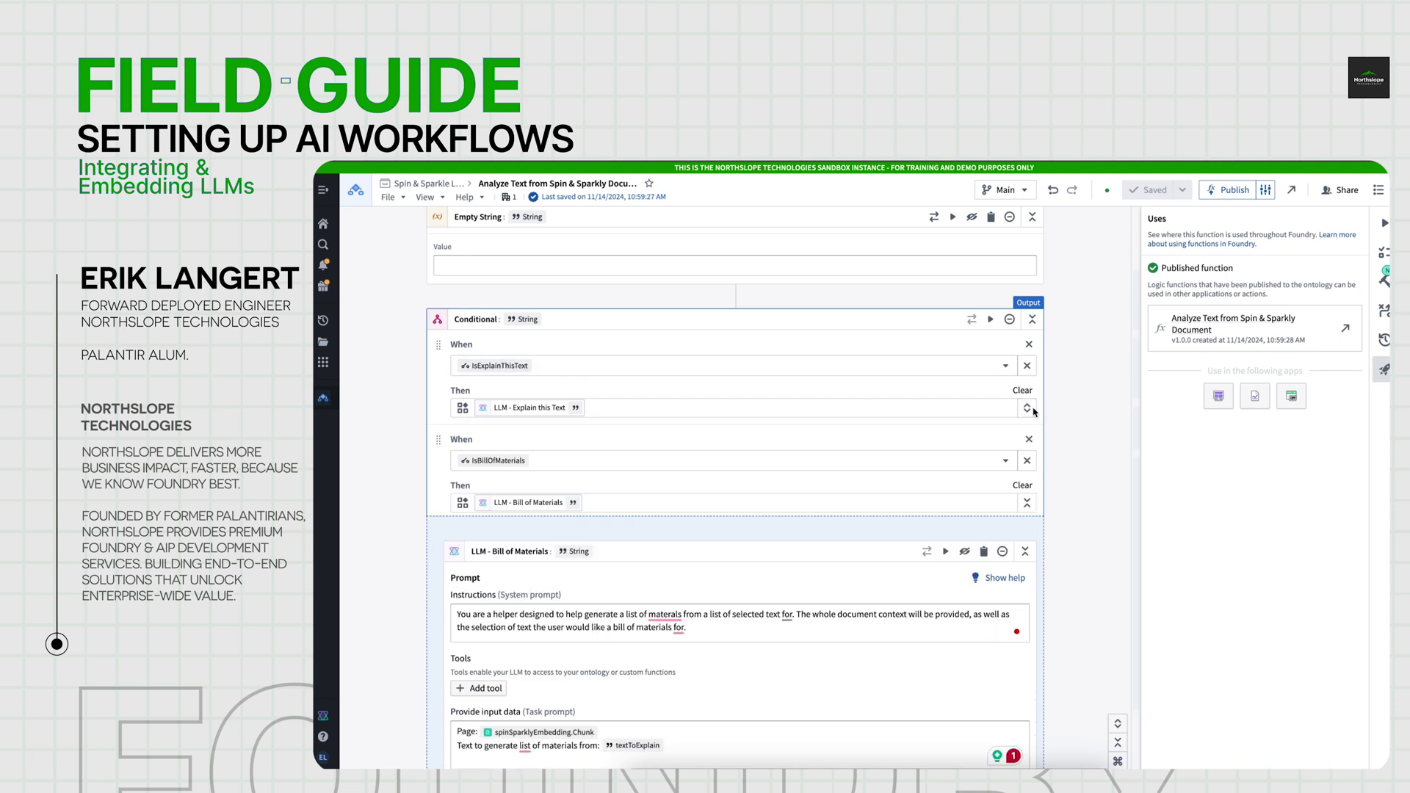
pyautogui.click(1027, 408)
pyautogui.scroll(-3, 802, 497)
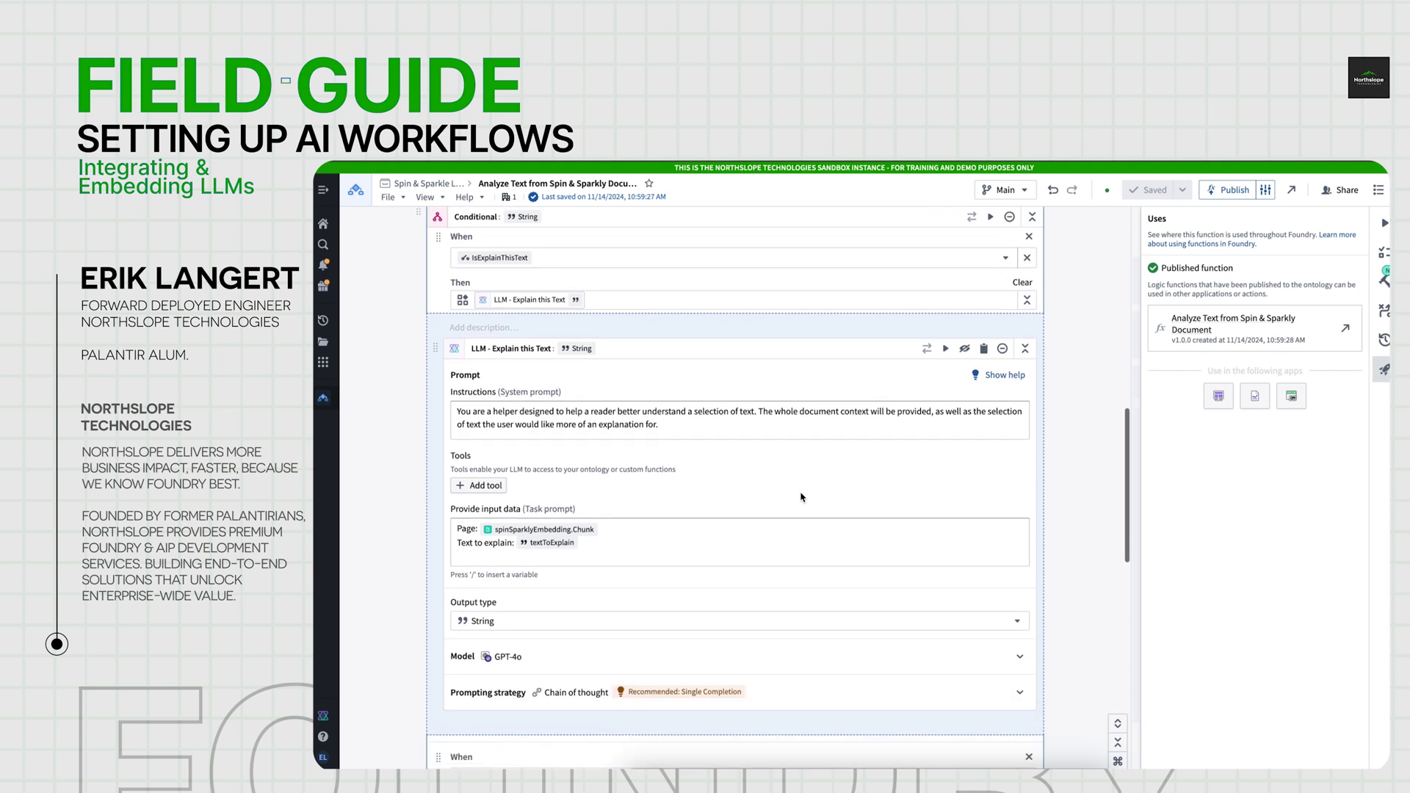
pyautogui.click(701, 426)
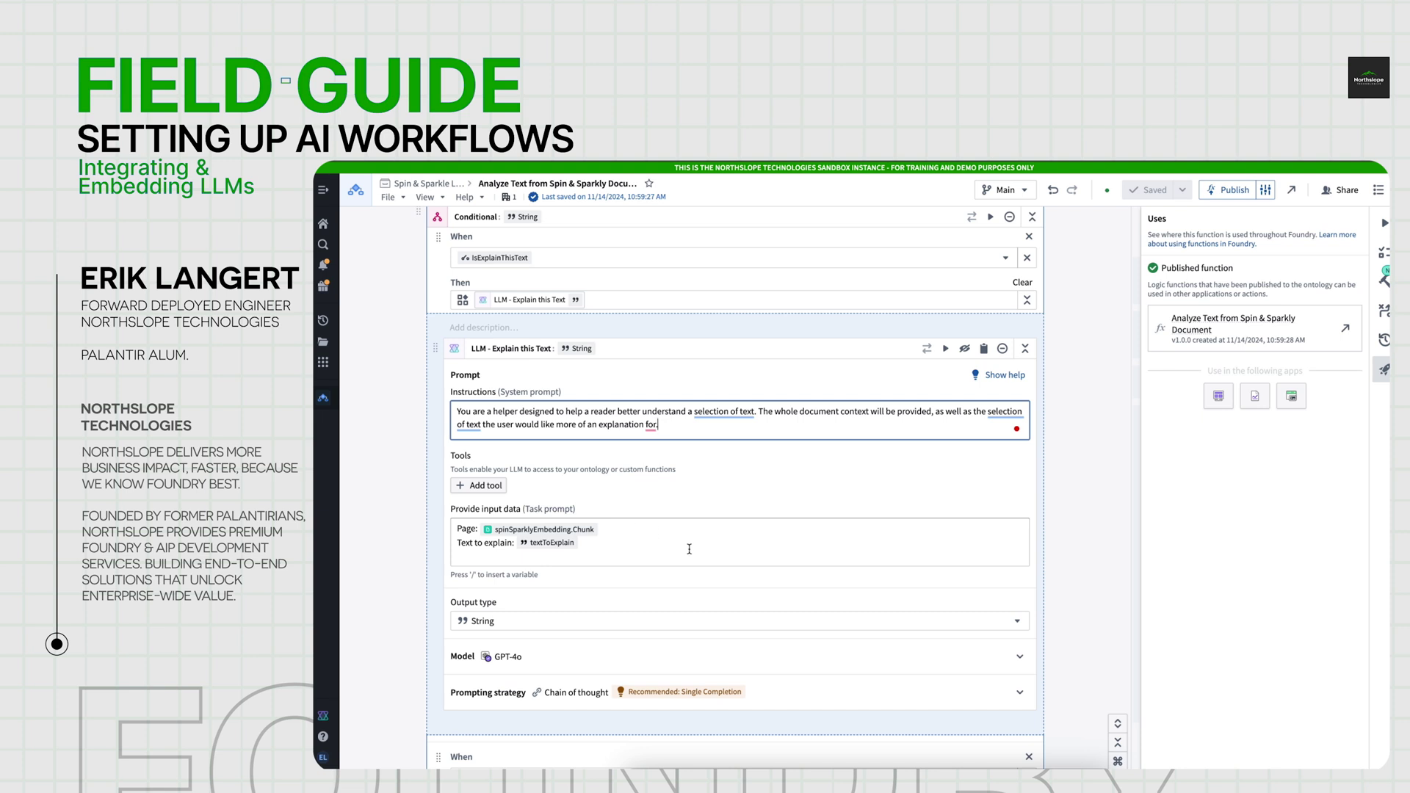
pyautogui.scroll(-5, 688, 549)
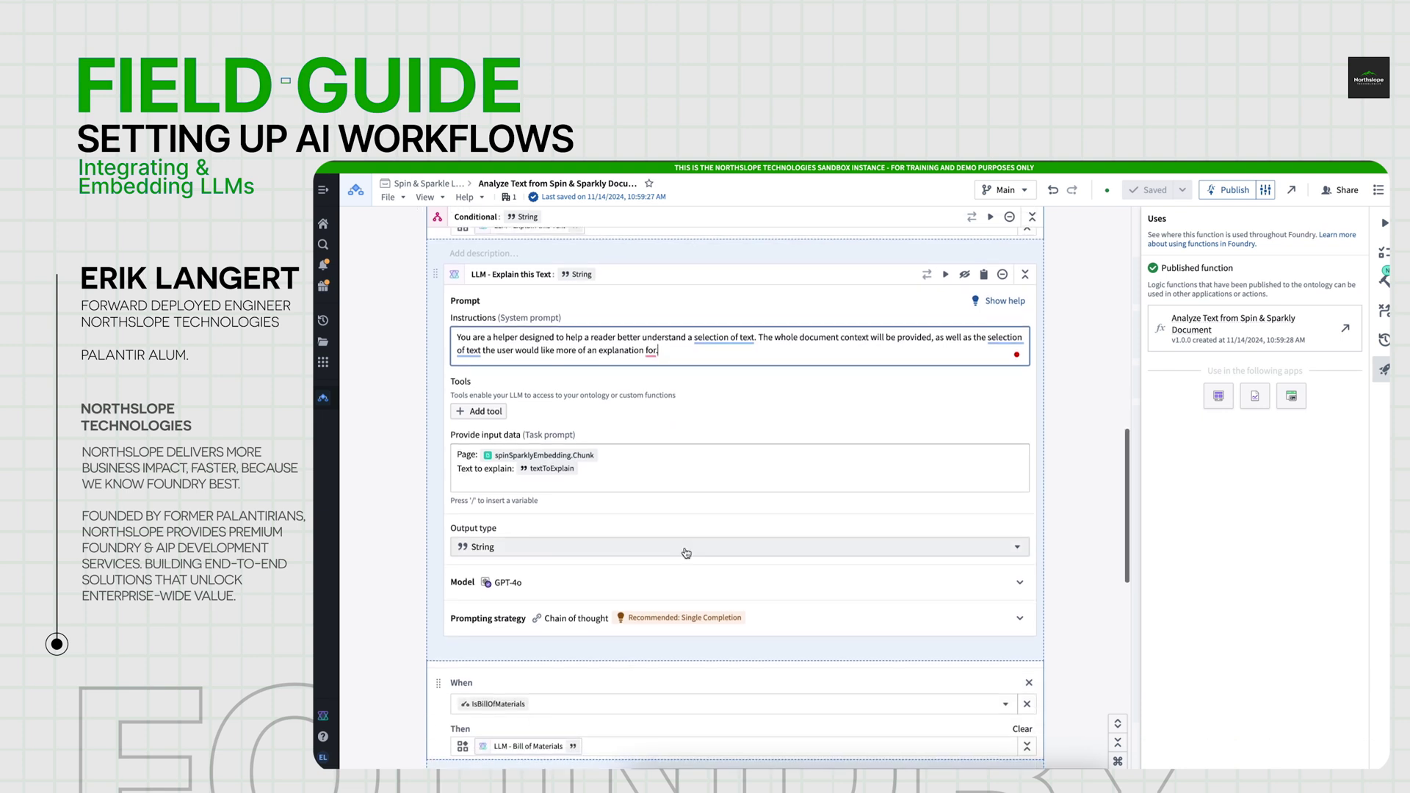
pyautogui.scroll(-6, 581, 591)
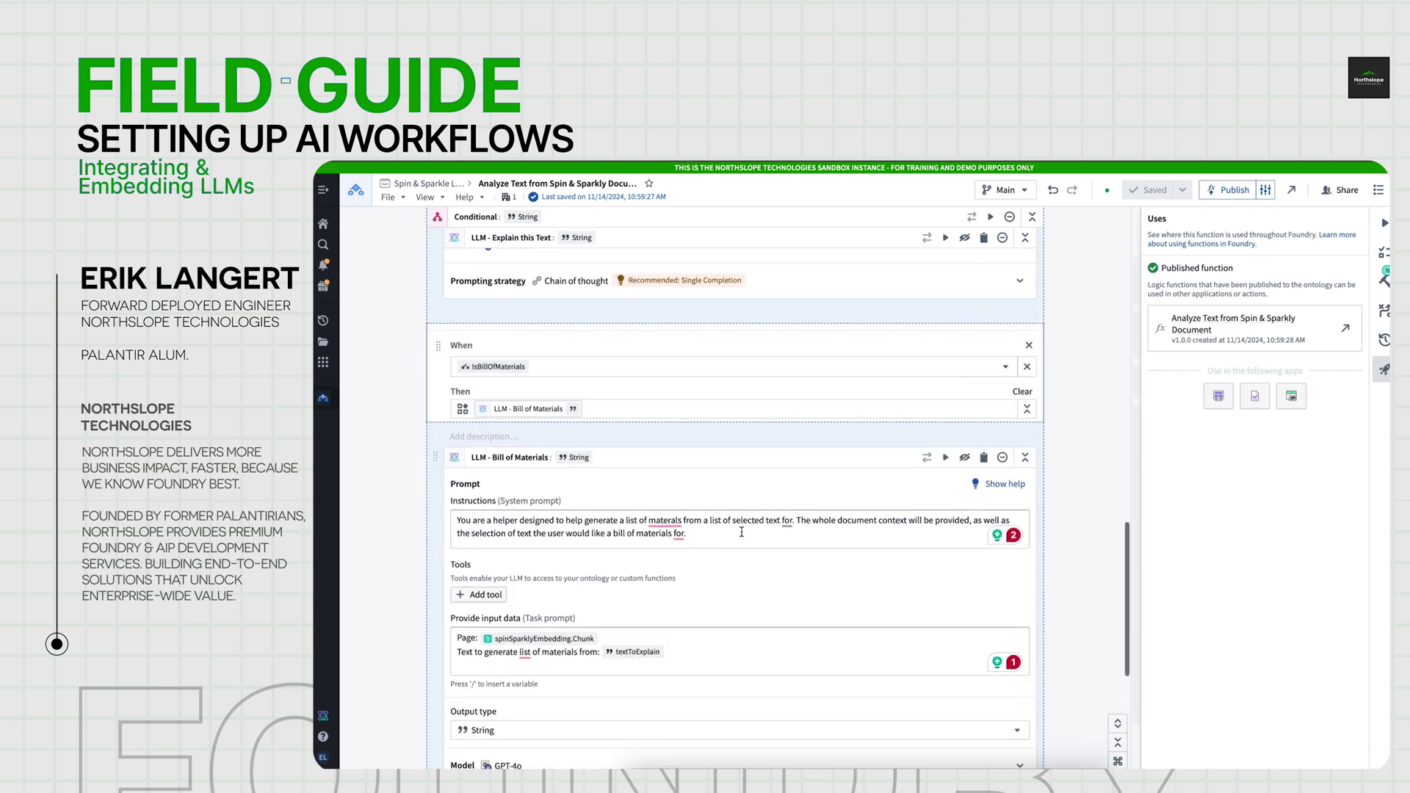
pyautogui.click(738, 534)
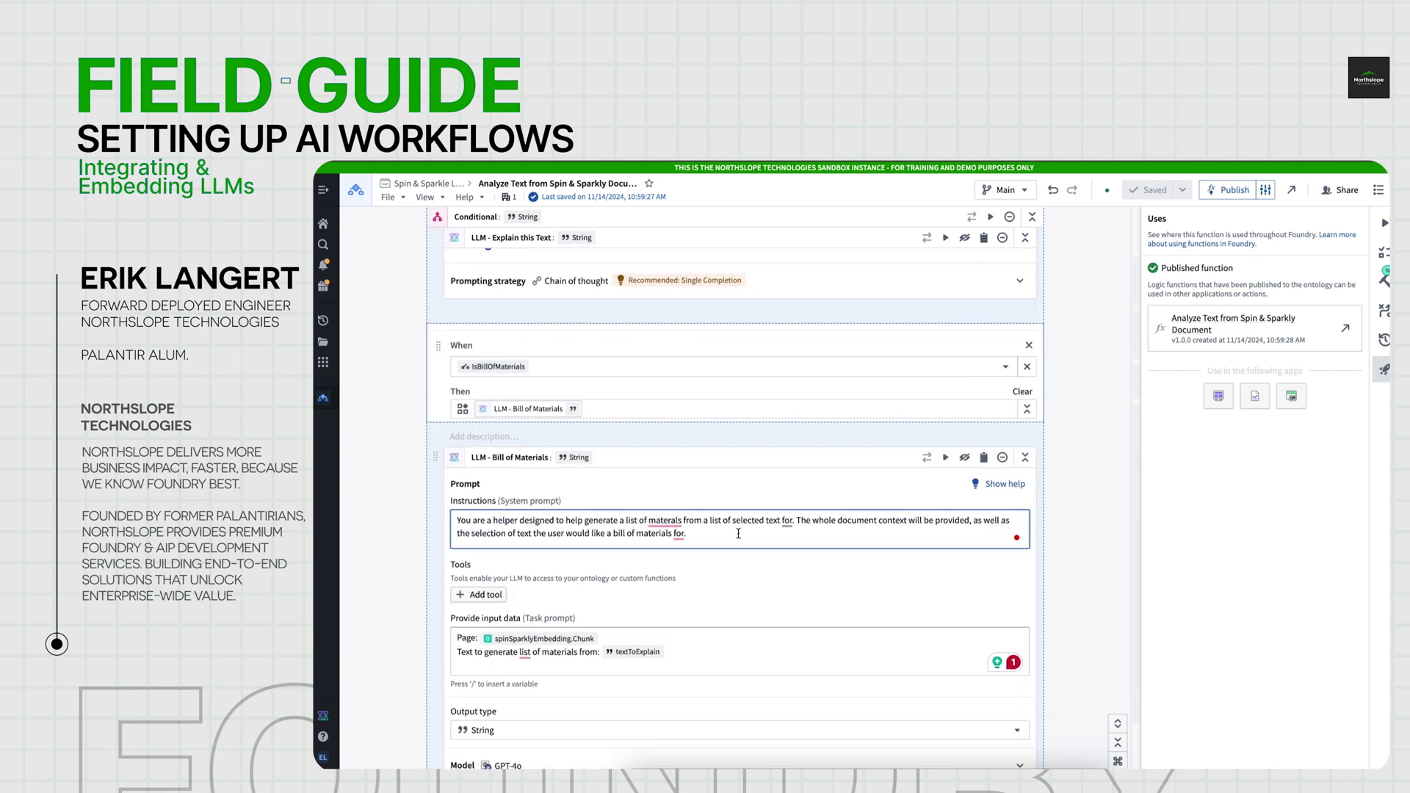
pyautogui.scroll(-2, 738, 534)
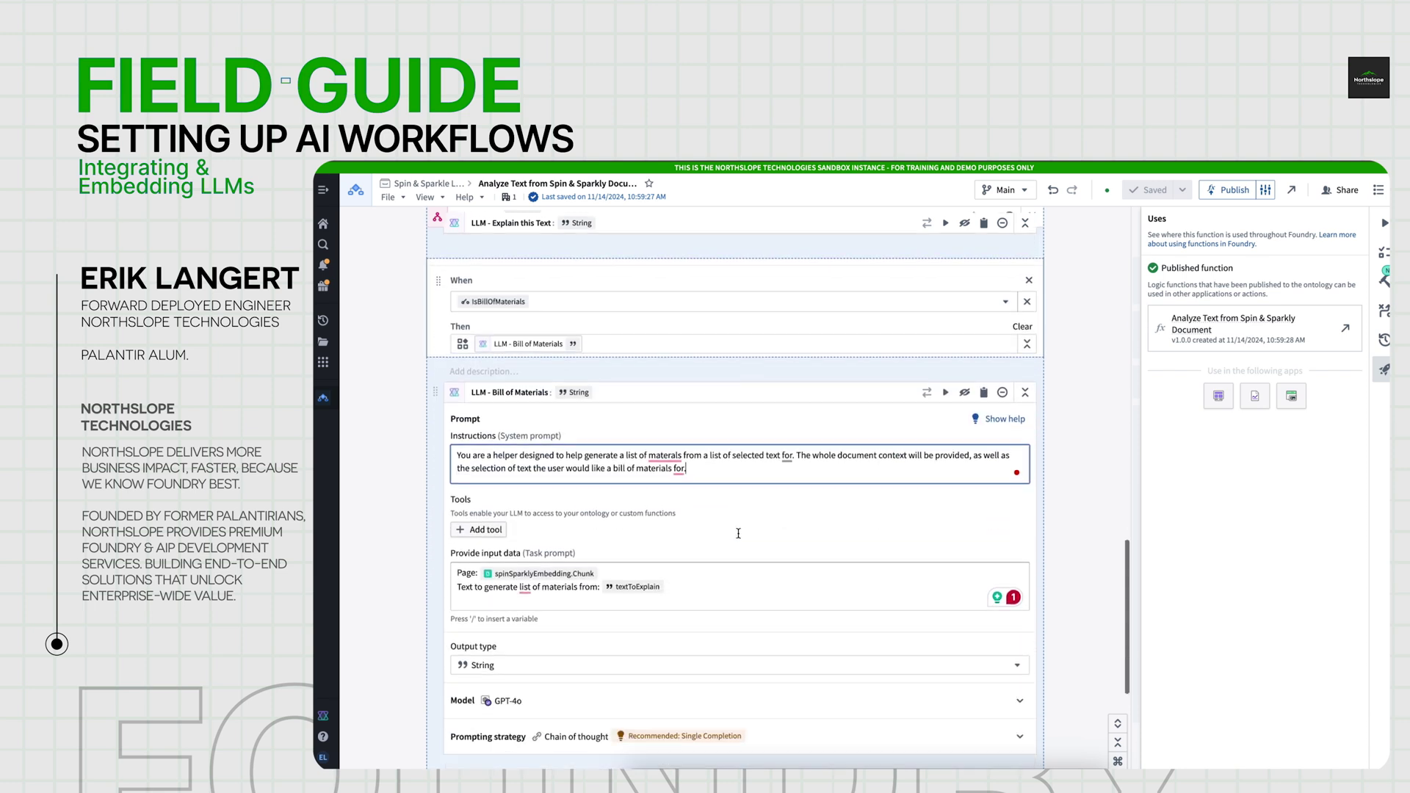
pyautogui.click(729, 570)
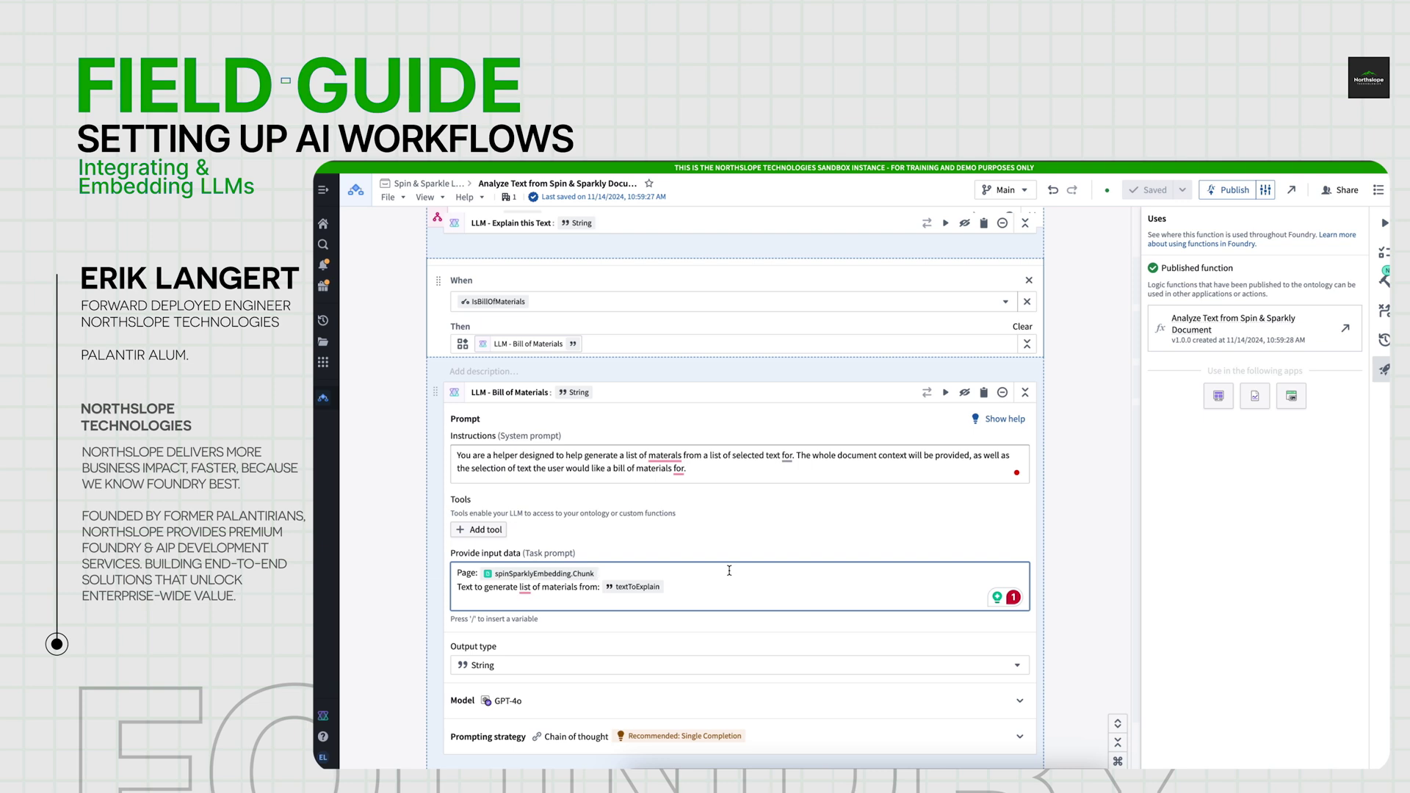
pyautogui.scroll(5, 729, 570)
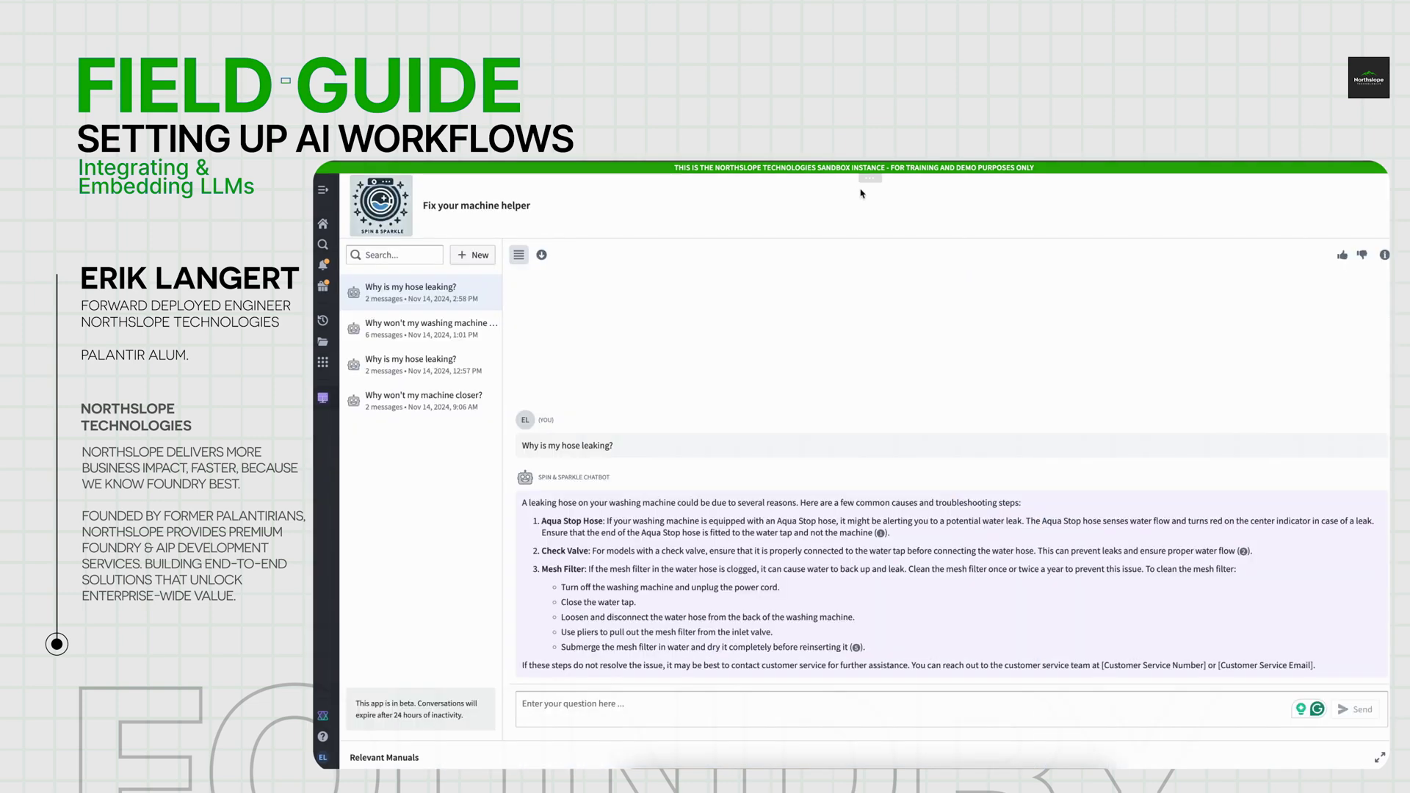
# Edit the Spin & Sparkle Laundry Chat Bot module and list the AIP Interactive Widget's Embedding object set variables.
pyautogui.click(880, 206)
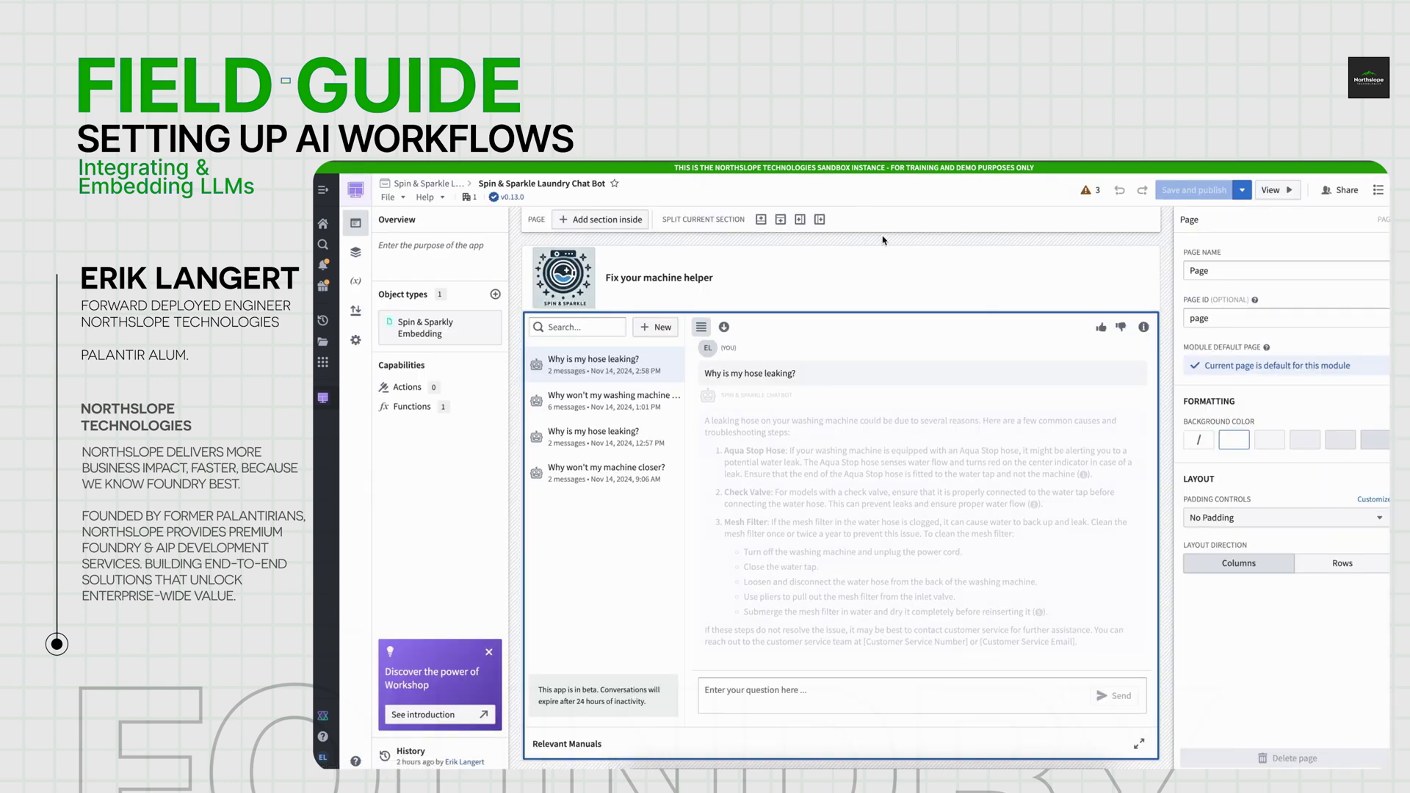
pyautogui.click(945, 398)
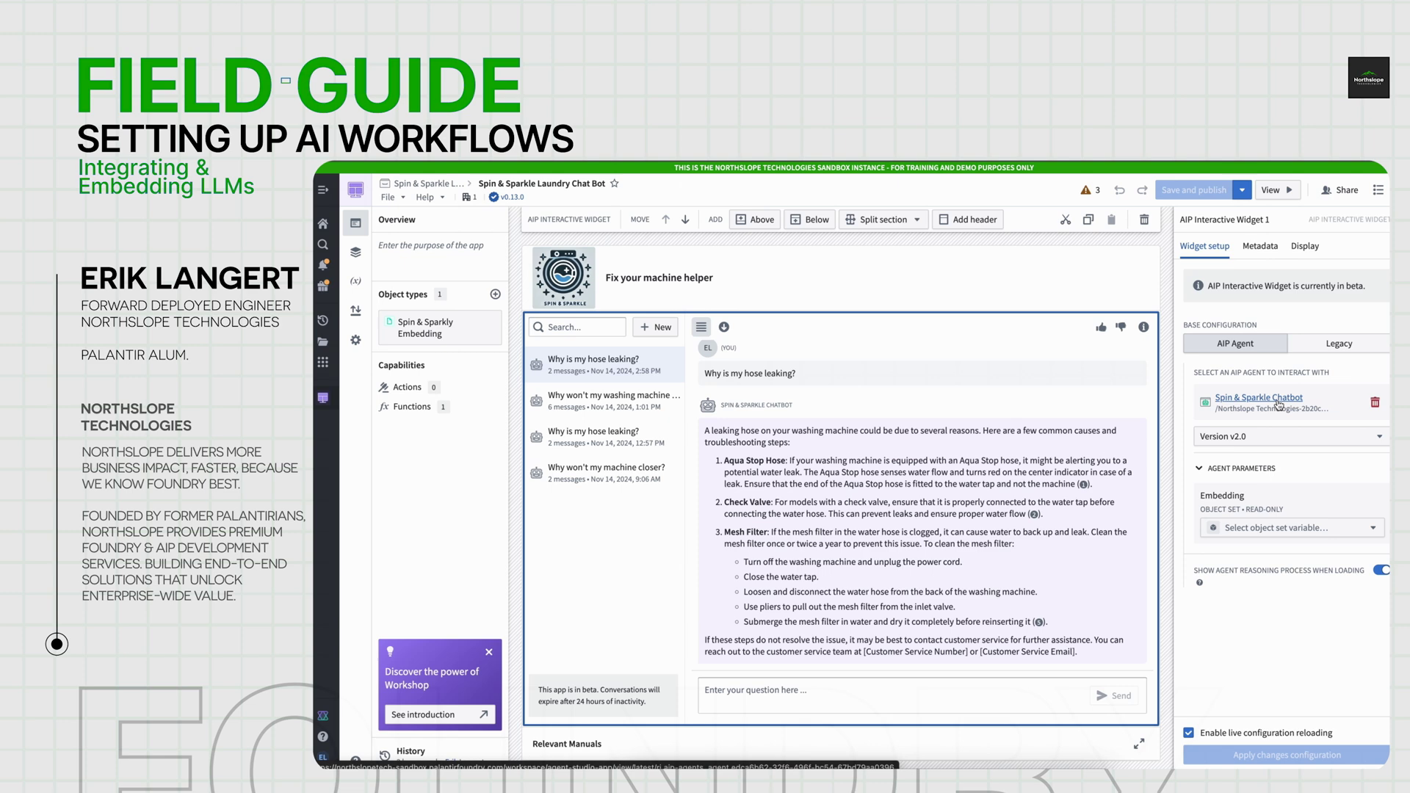
pyautogui.click(1253, 528)
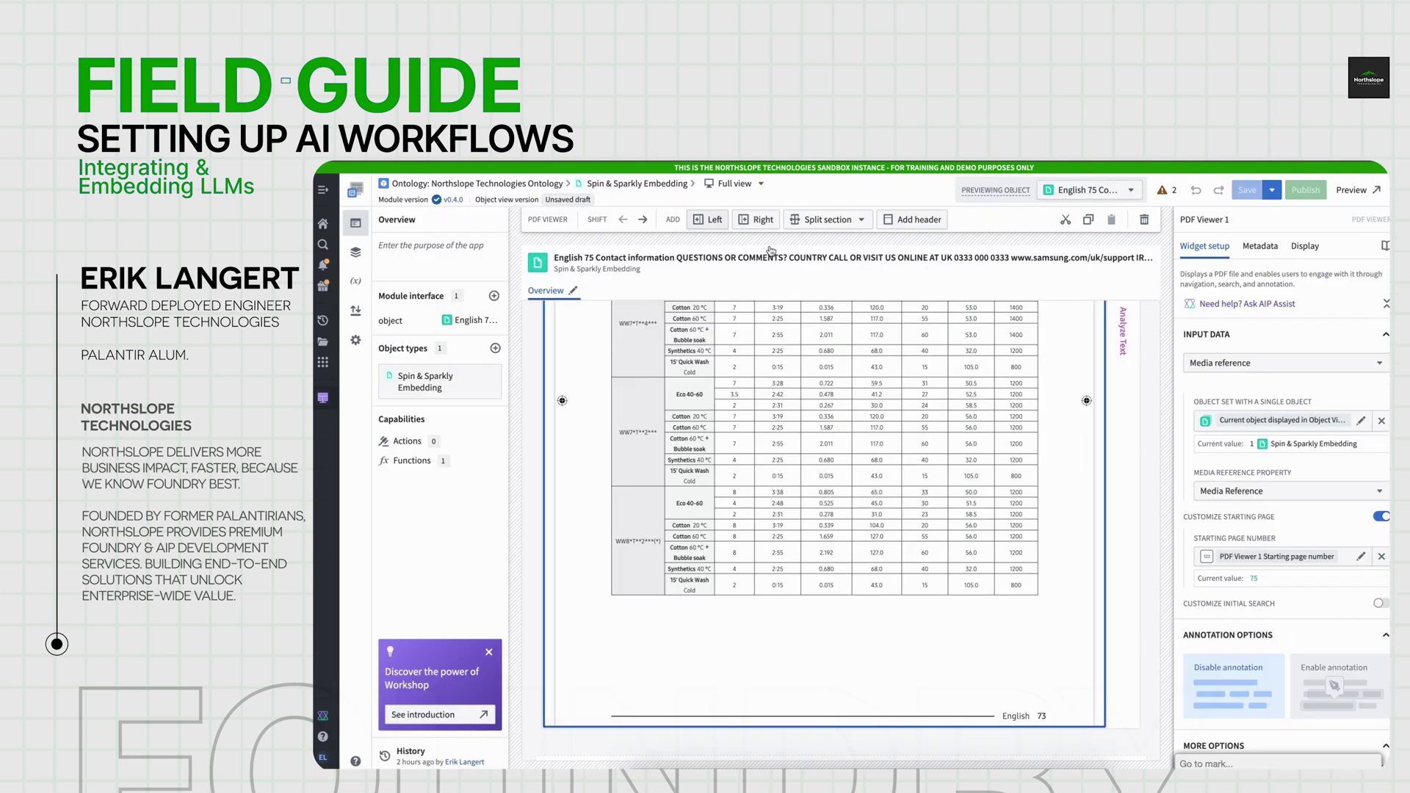
# Expand the Analyze Text panel and feed it the PDF's selected high-temperature wash passage.
pyautogui.scroll(3, 906, 477)
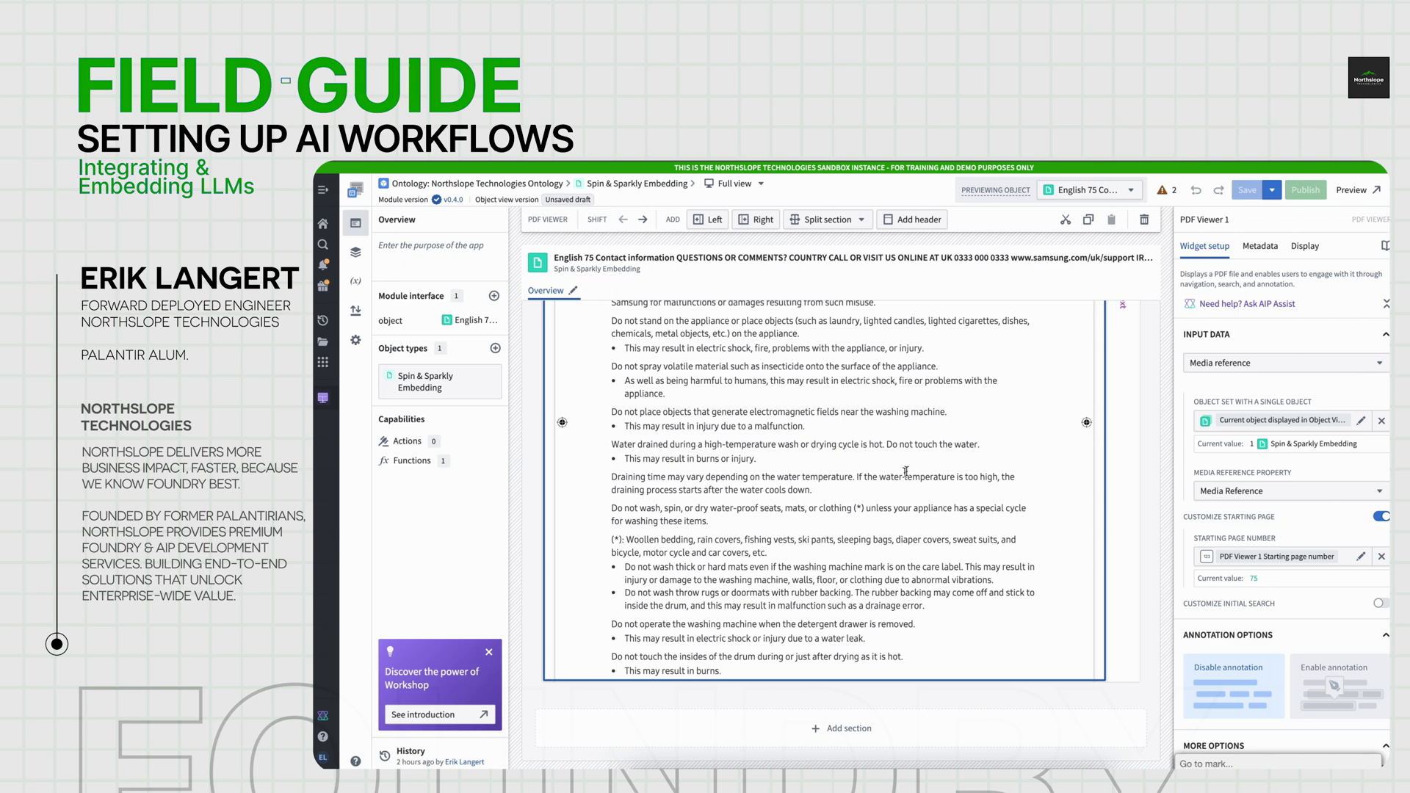
pyautogui.scroll(2, 1153, 392)
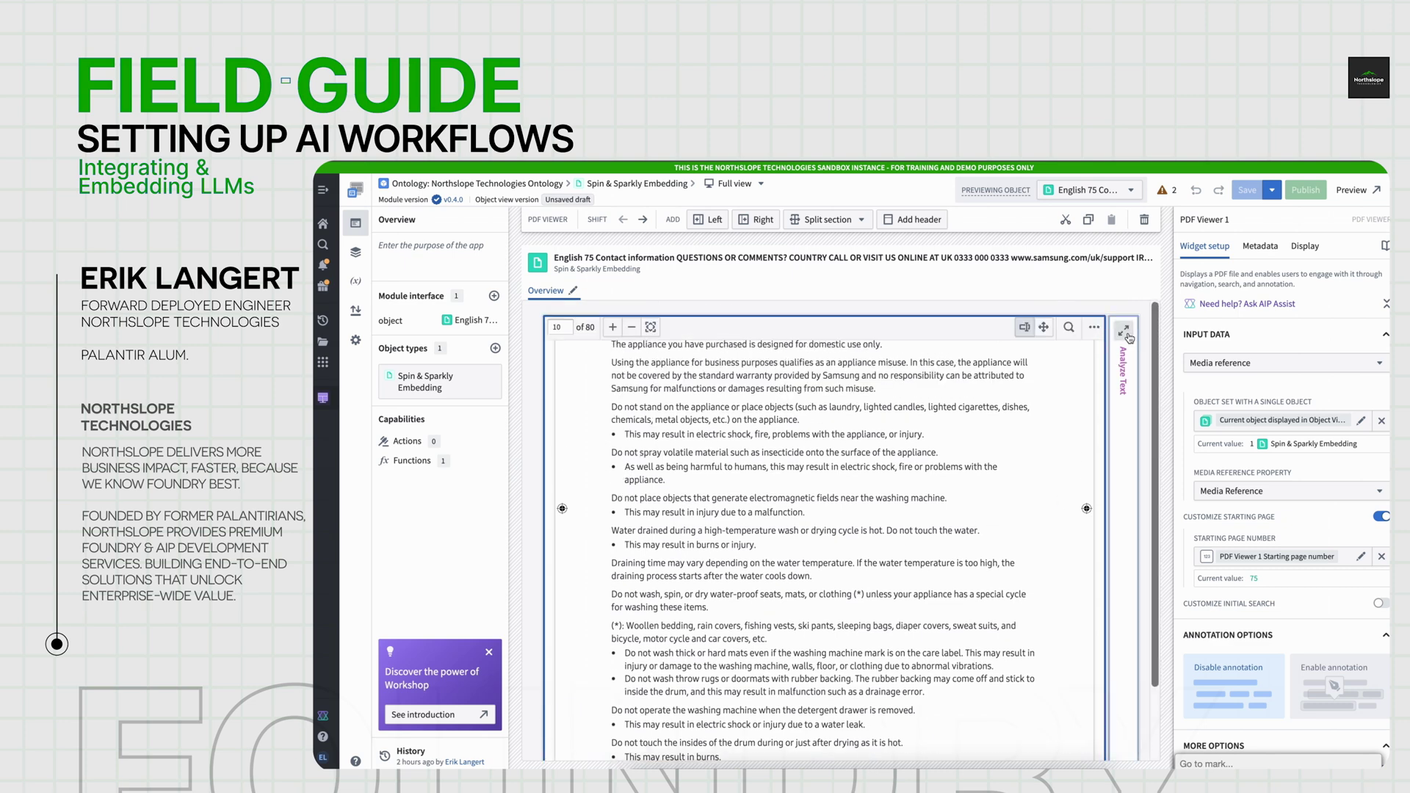
pyautogui.click(1119, 331)
pyautogui.click(857, 423)
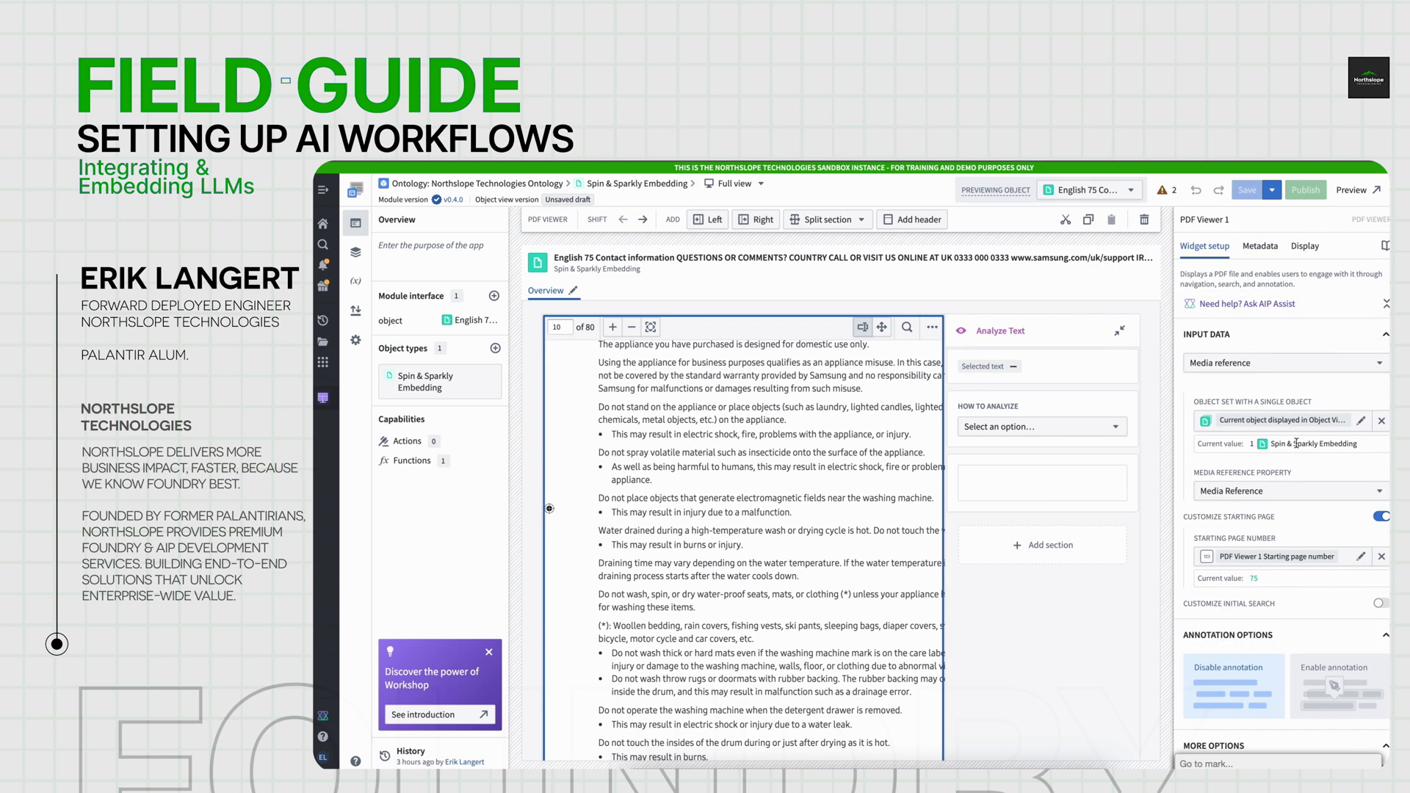
pyautogui.scroll(-1, 1296, 441)
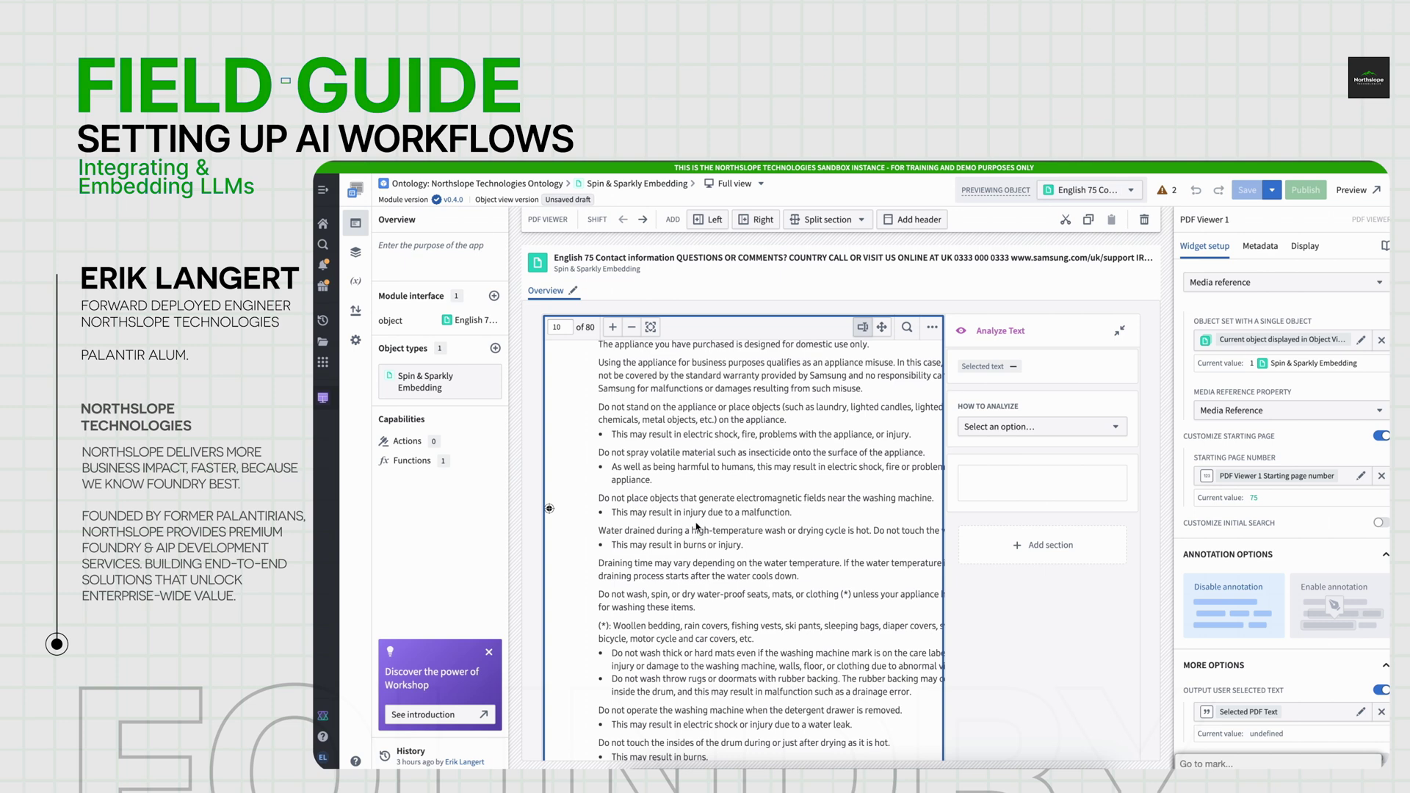
pyautogui.moveTo(668, 530); pyautogui.dragTo(786, 563)
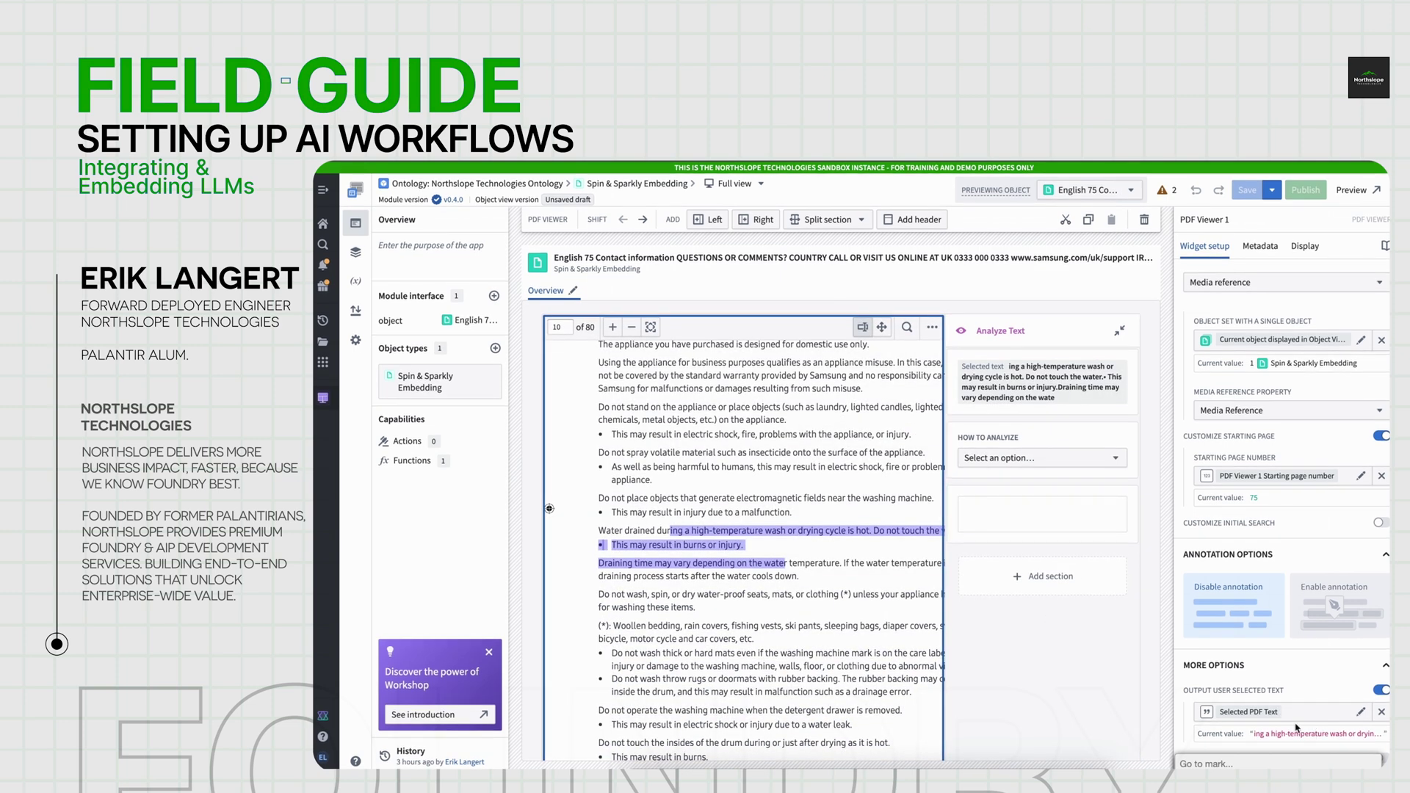
# Review the how-to-analyze choices, Explain this text and Bill of Materials, without picking one.
pyautogui.click(1066, 456)
pyautogui.click(1067, 456)
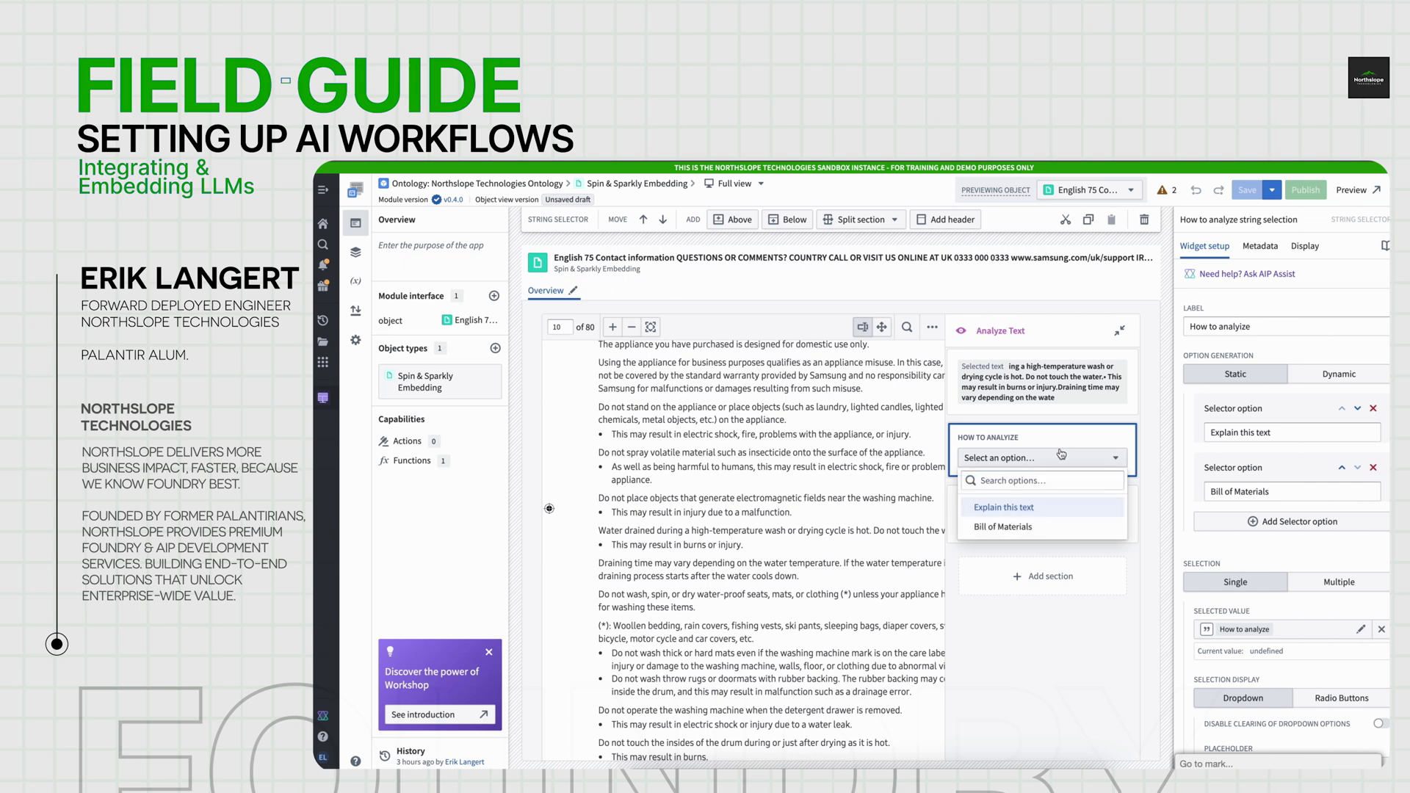
pyautogui.click(1046, 459)
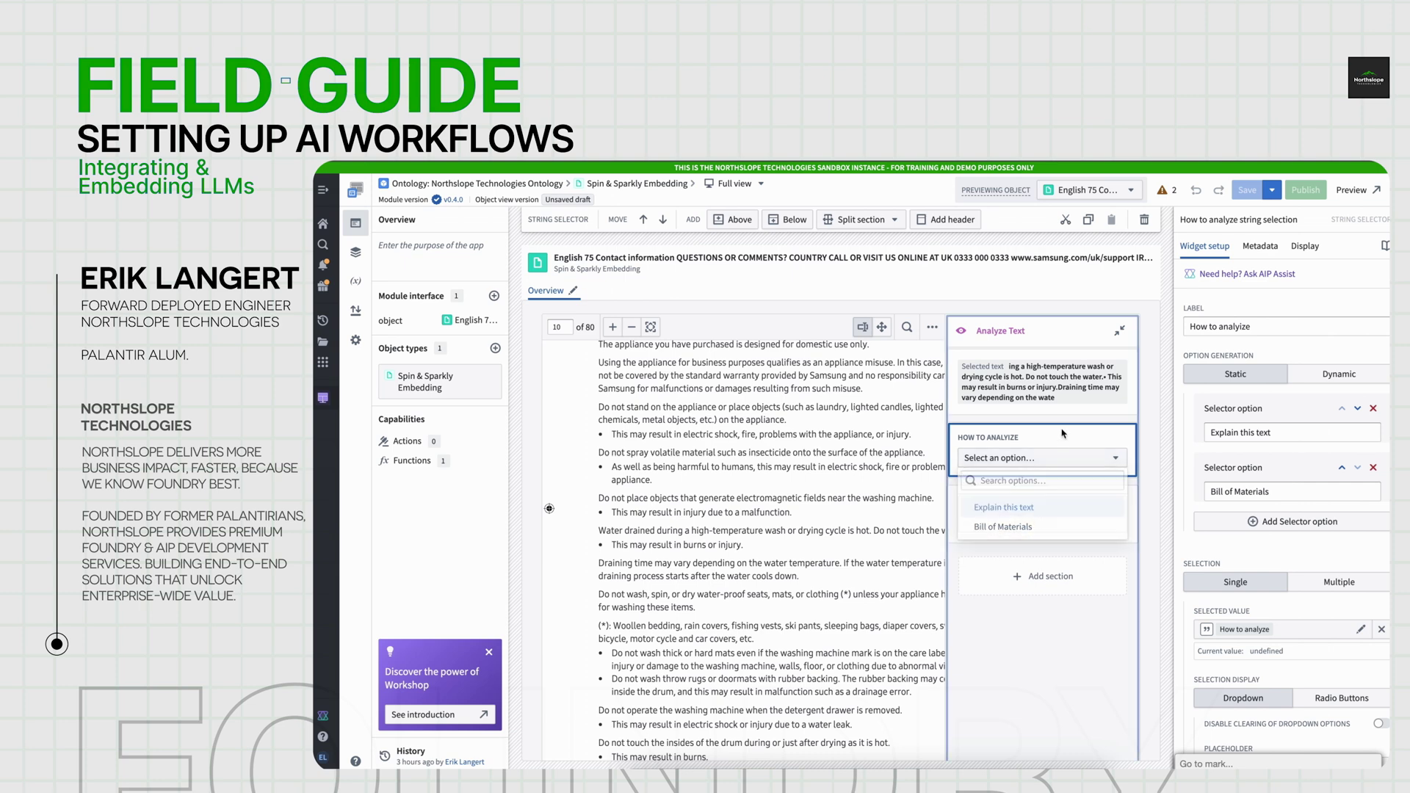
# Inspect the Analyzed text card's Metric 1 and its Analyze Text function inputs.
pyautogui.click(1032, 512)
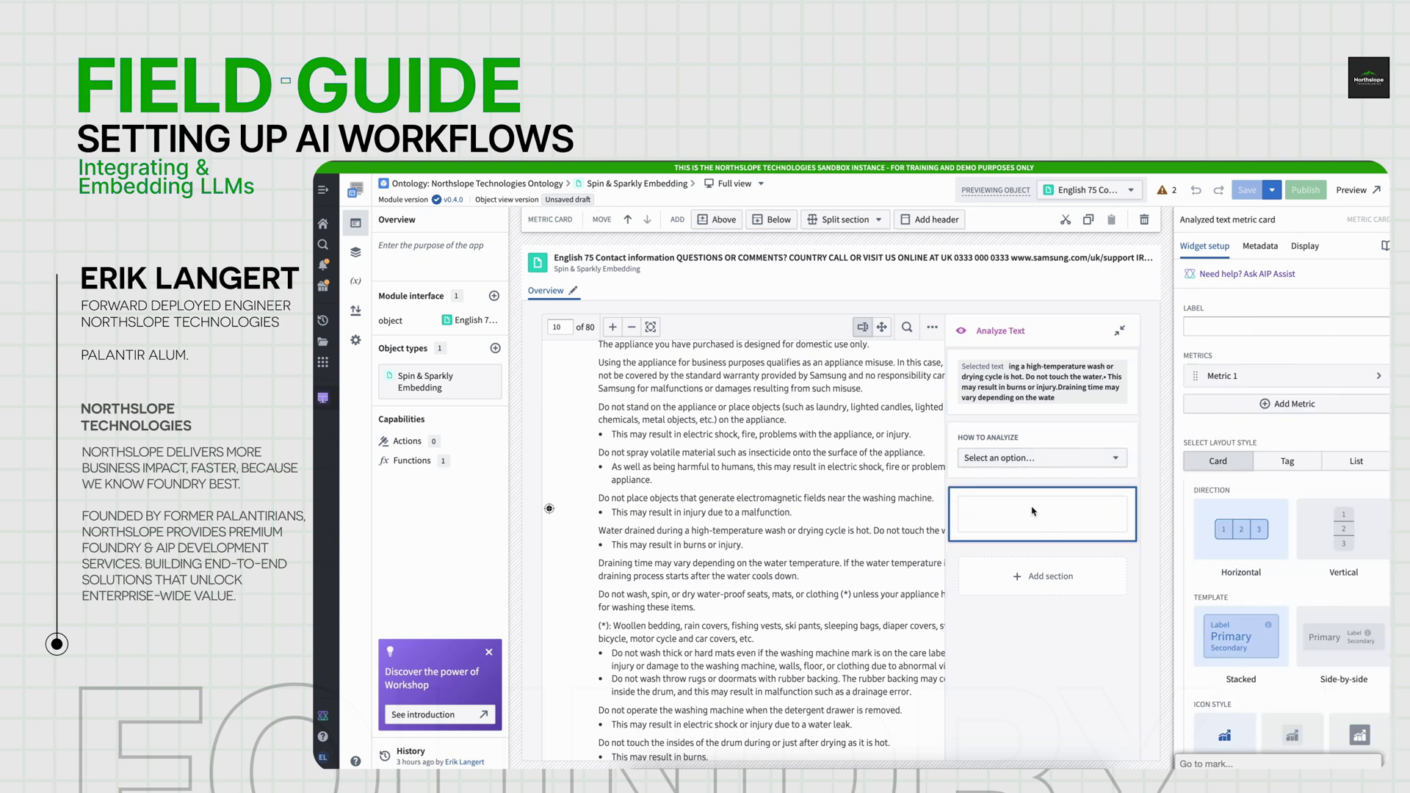
pyautogui.click(1249, 376)
pyautogui.click(1238, 502)
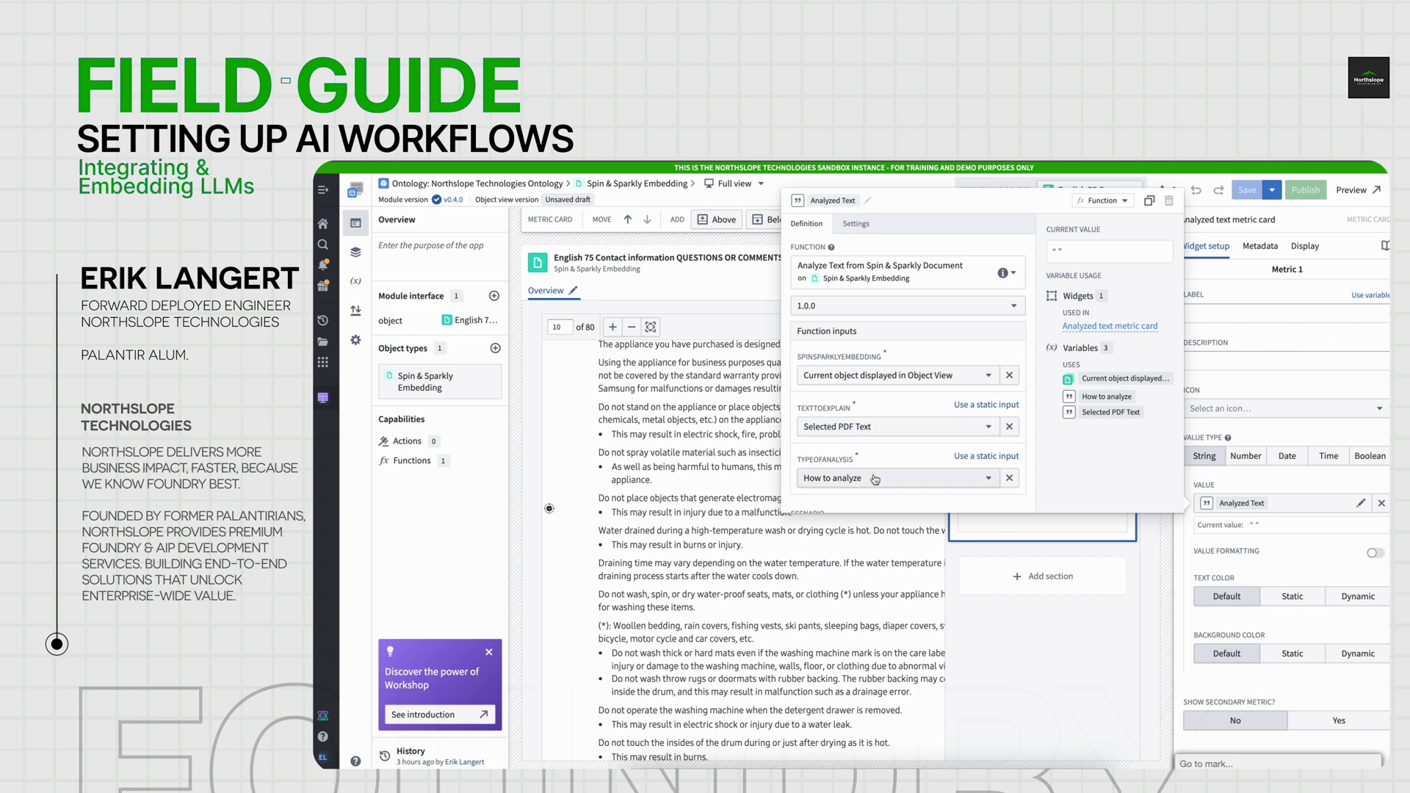
pyautogui.click(1081, 530)
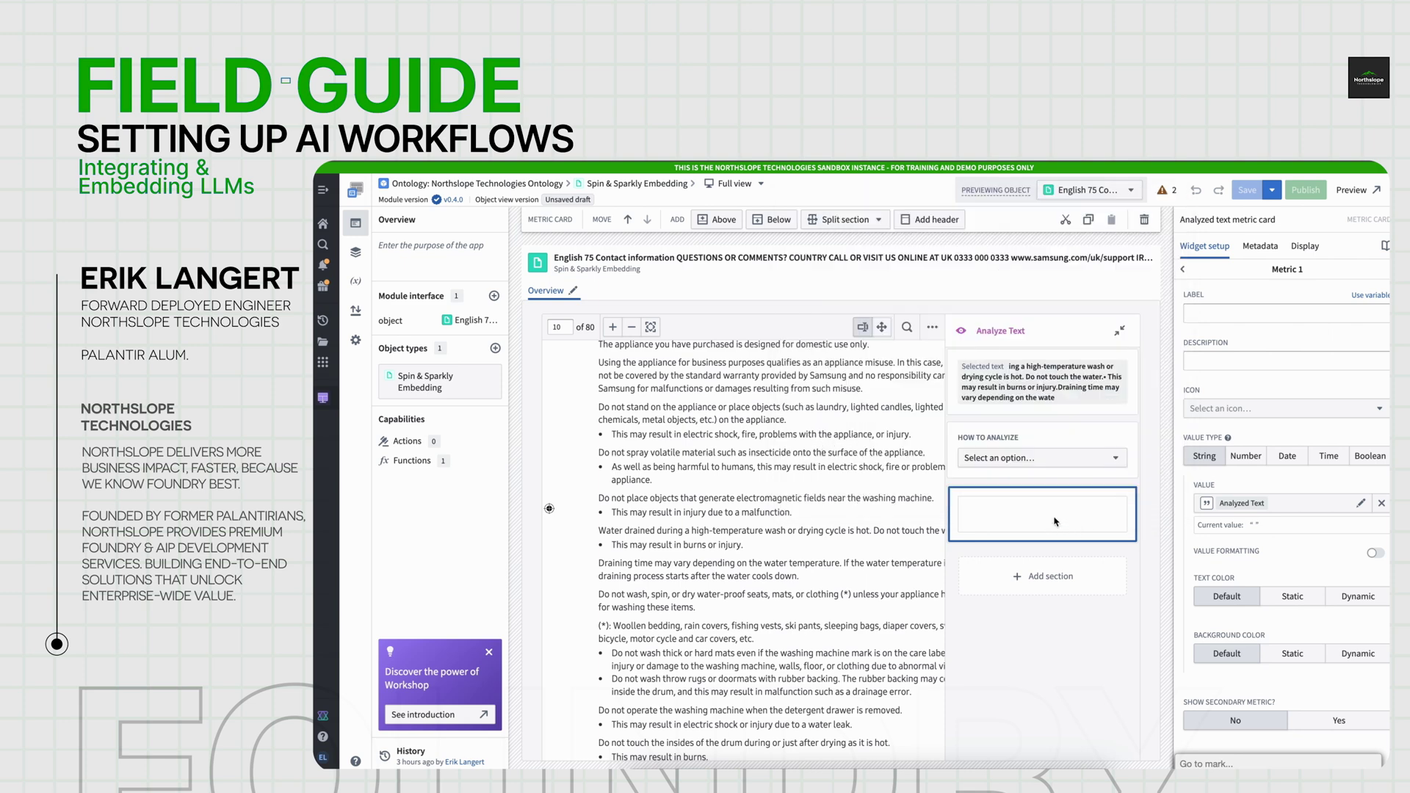
# Highlight the PDF's safety warnings passage and analyze it with Explain this text.
pyautogui.click(621, 429)
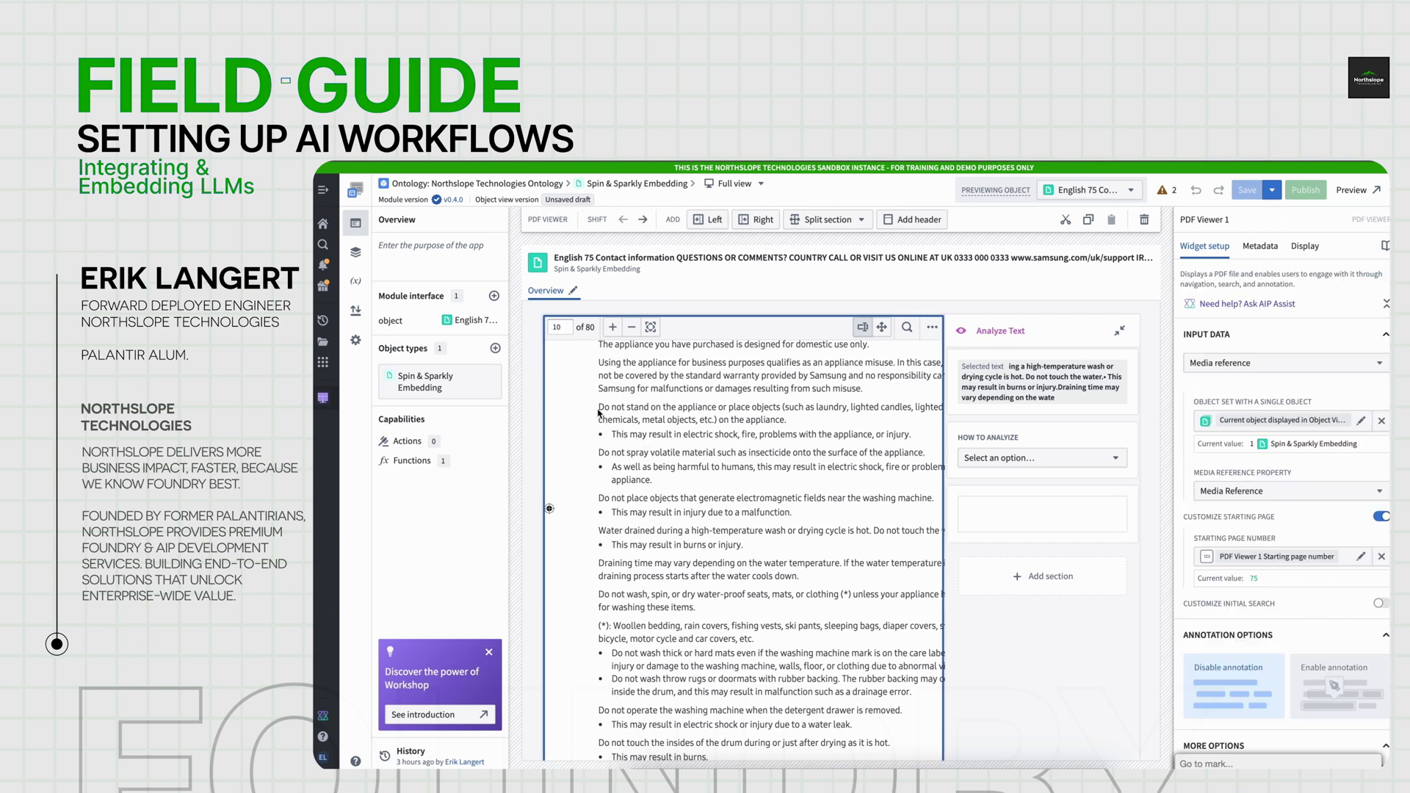
pyautogui.moveTo(598, 406); pyautogui.dragTo(903, 710)
pyautogui.scroll(-4, 1028, 580)
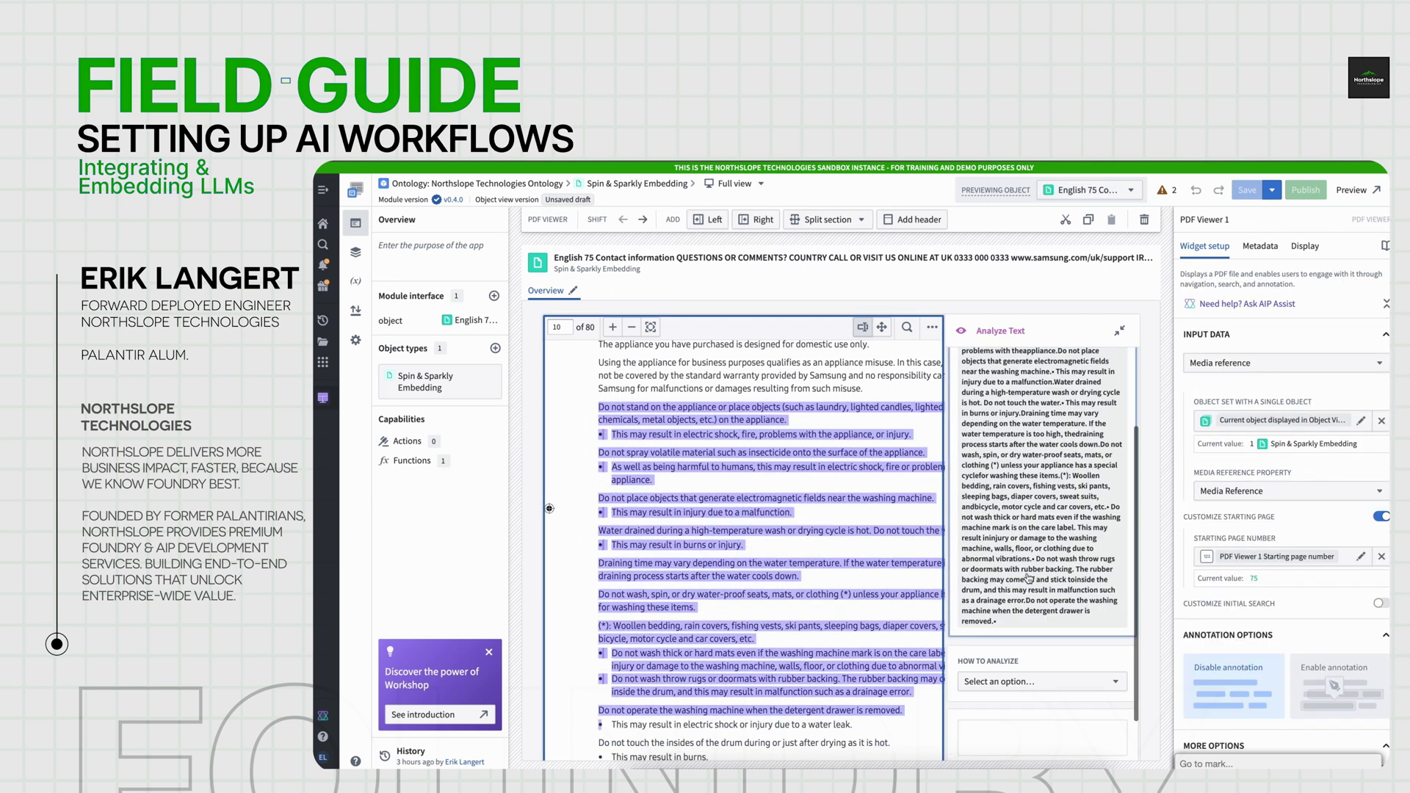
pyautogui.click(1026, 617)
pyautogui.click(1017, 668)
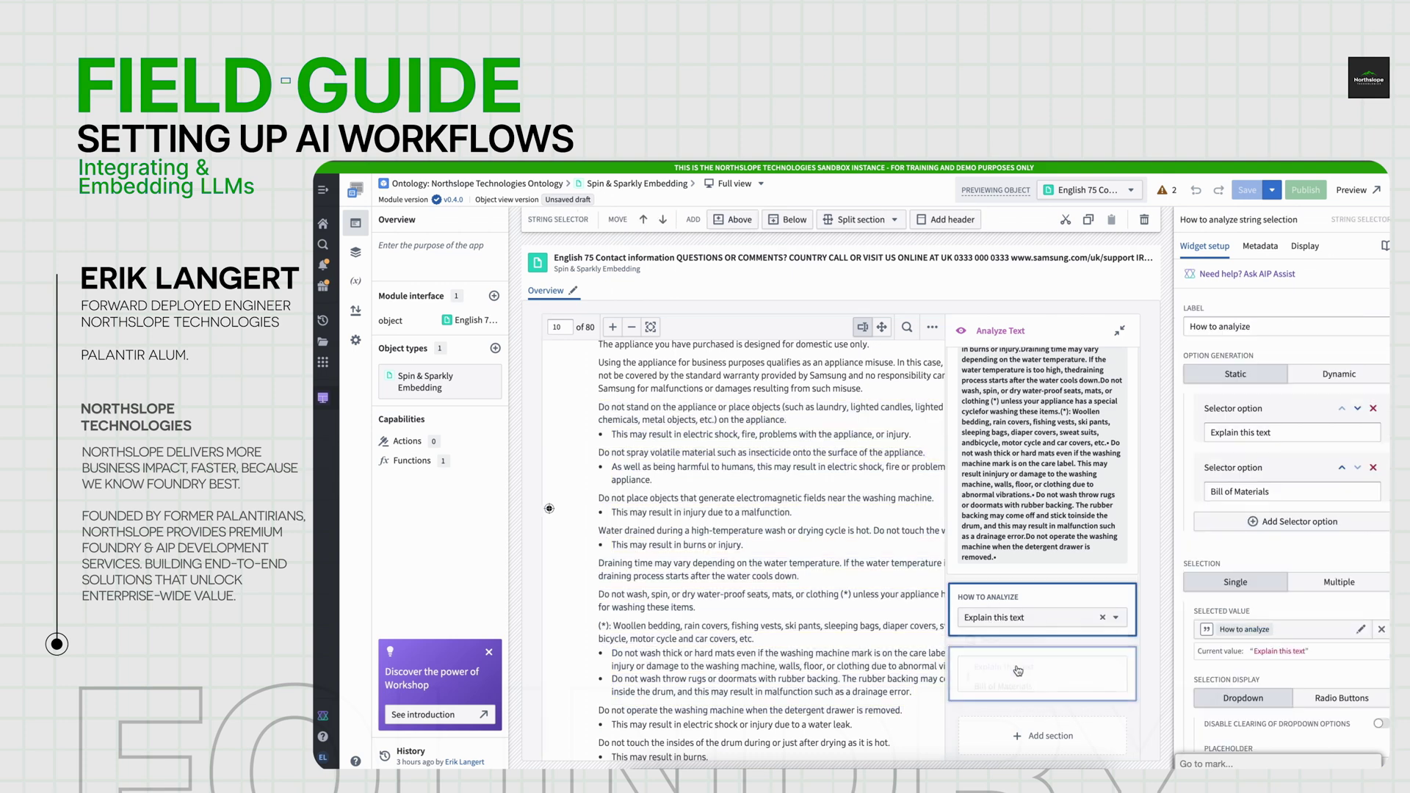
pyautogui.scroll(-1, 1043, 639)
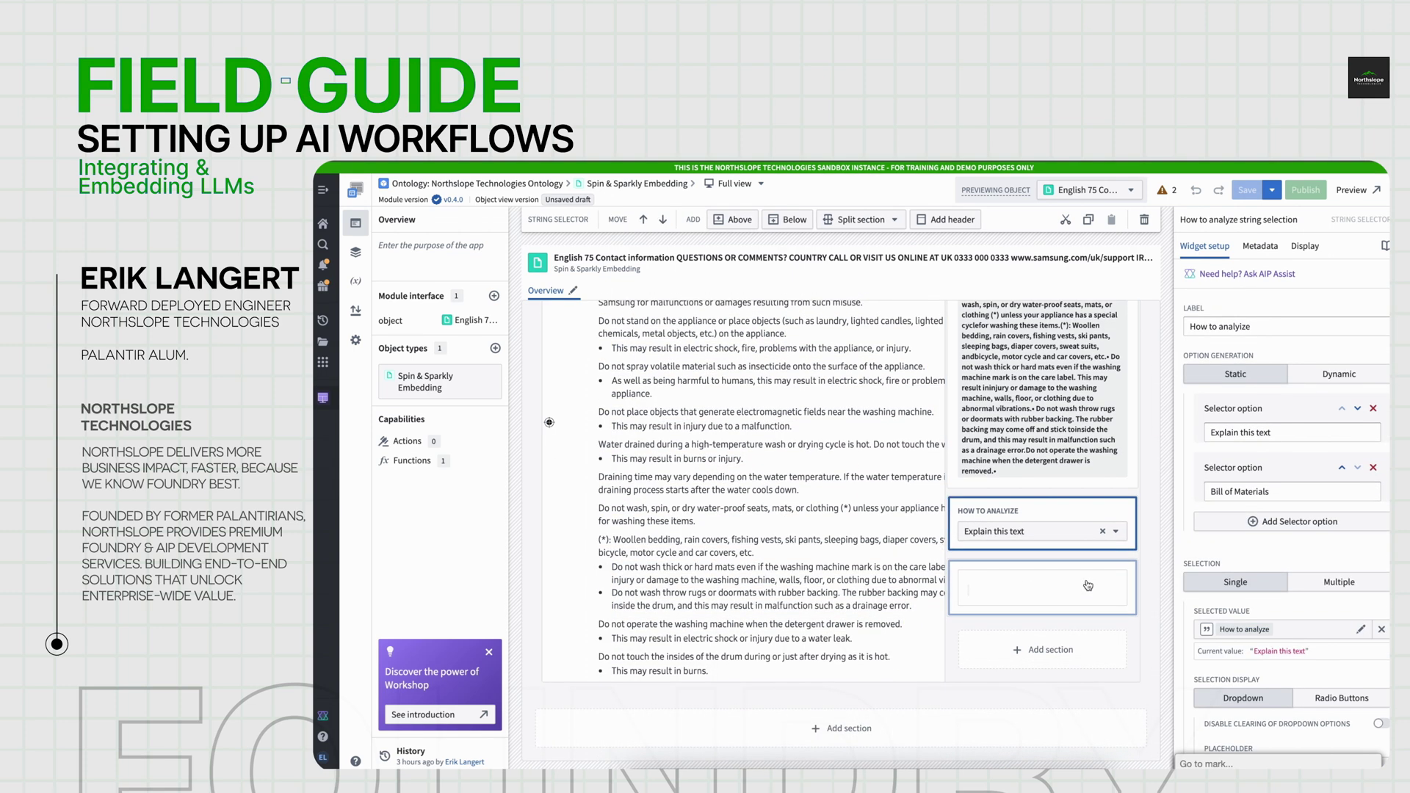